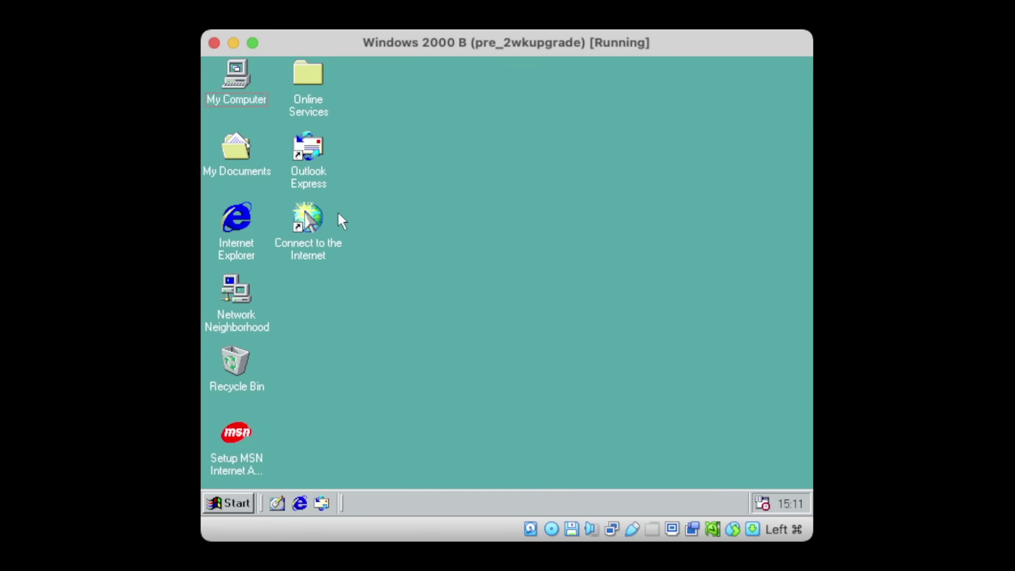
- Open an MS-DOS prompt with 'command' from Run and run sys a: to transfer the system files
key("super")
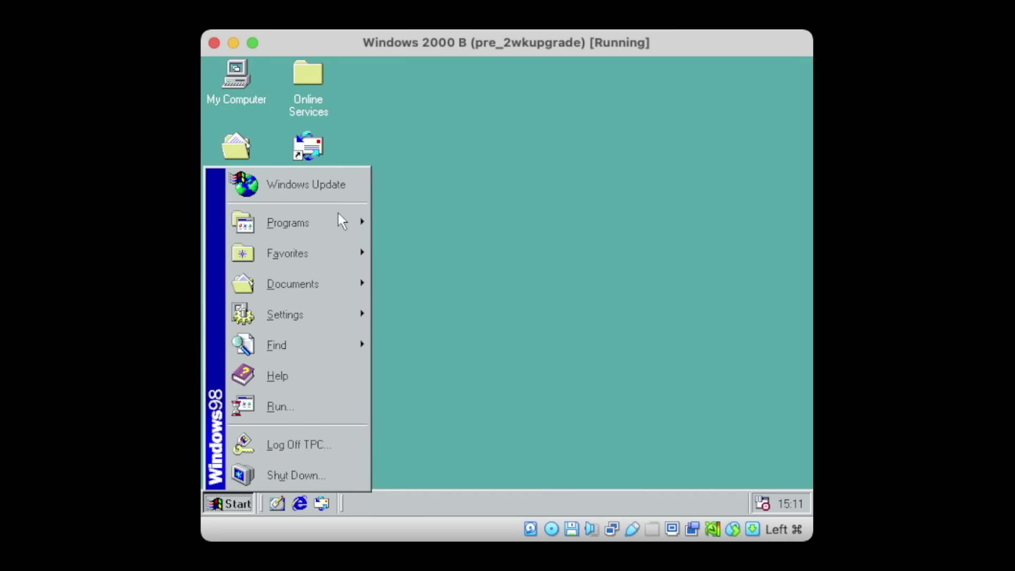
type("r")
type("command")
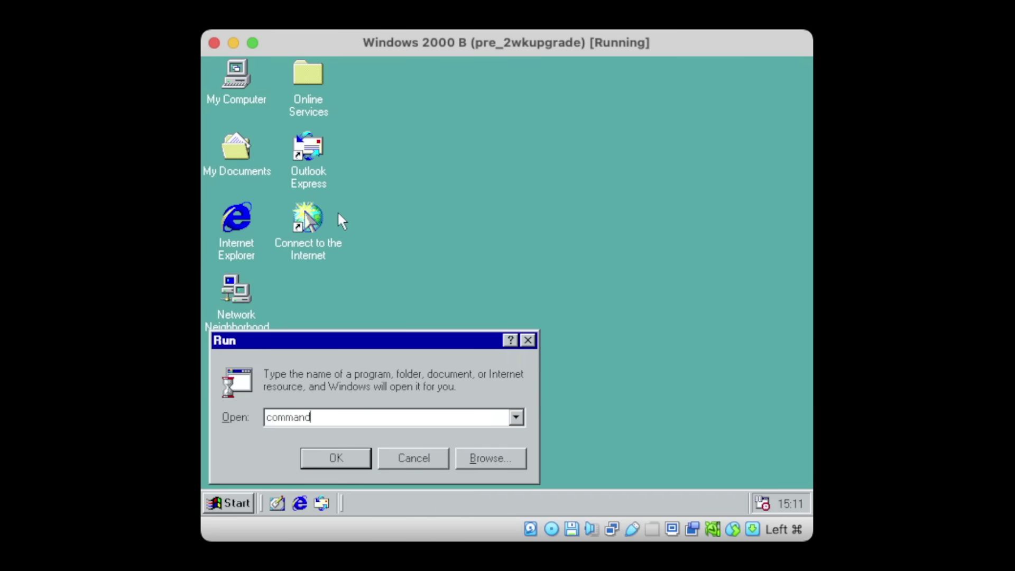
key("Return")
type("sys")
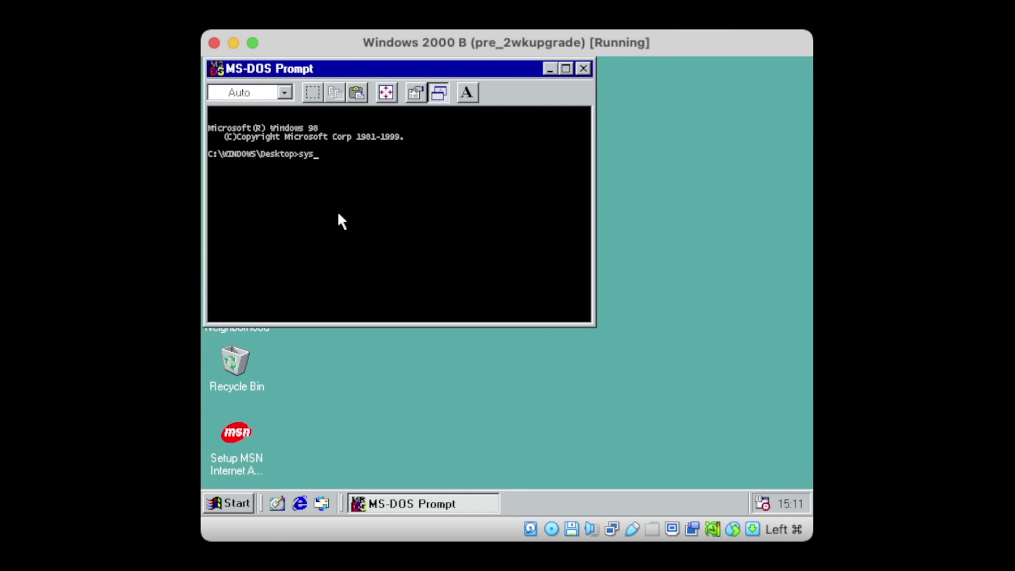
type(" a:")
key("Return")
- Copy all files from the COMMAND folder to the floppy with copy *.* a:
key("Return")
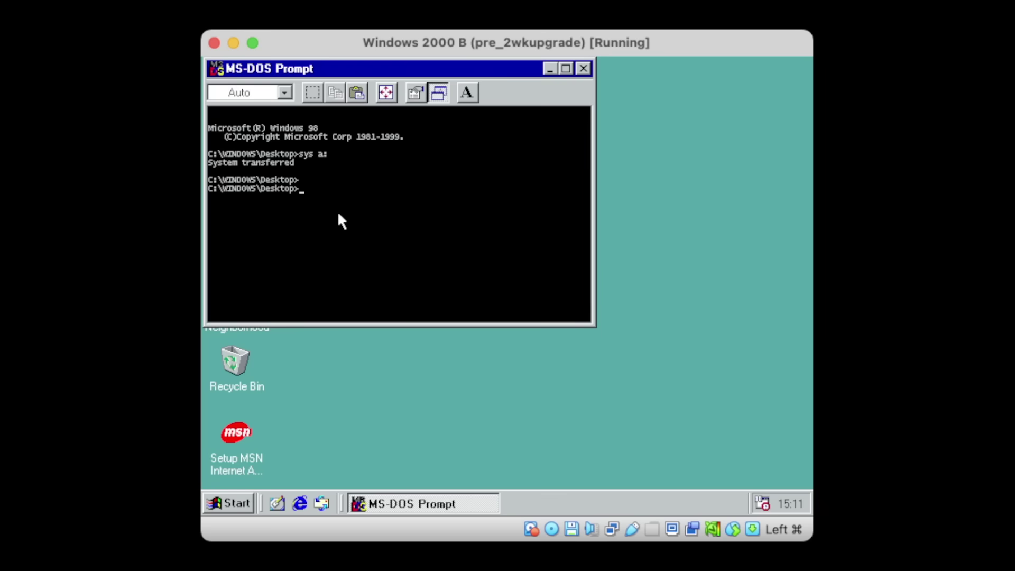
type("cd ..")
key("Return")
type("cd command")
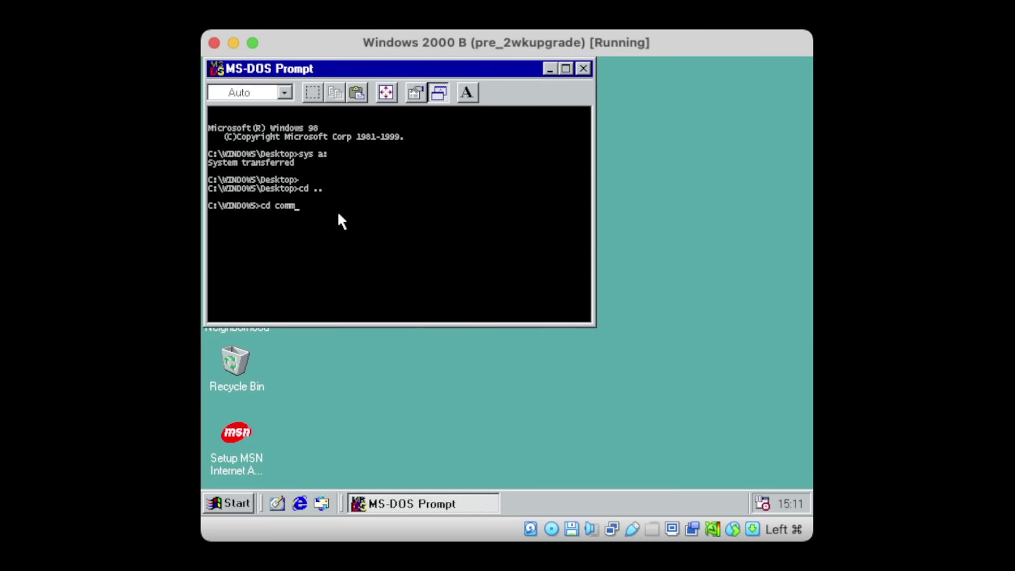
key("Return")
type("copy *.* a")
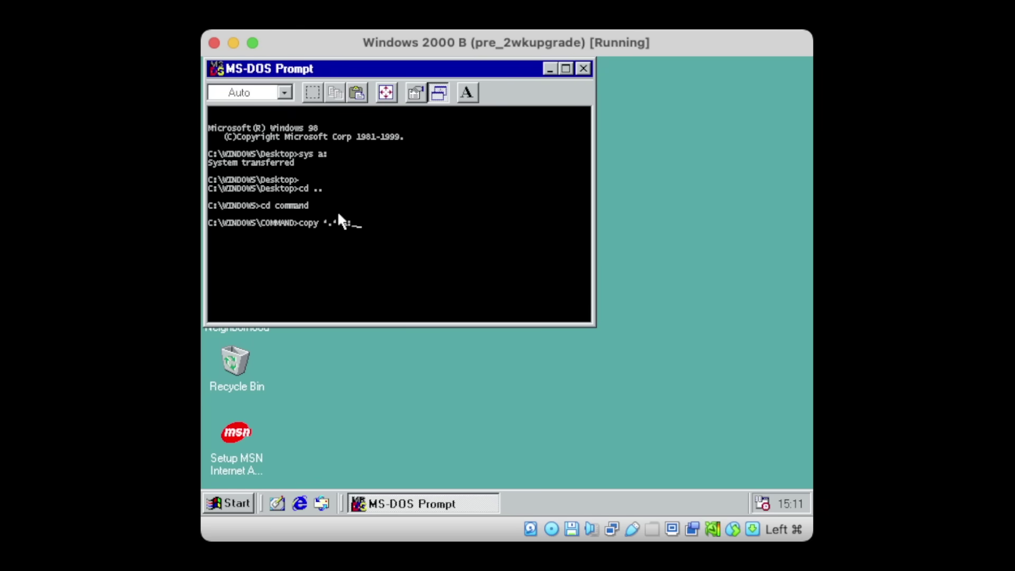
type(":")
key("Return")
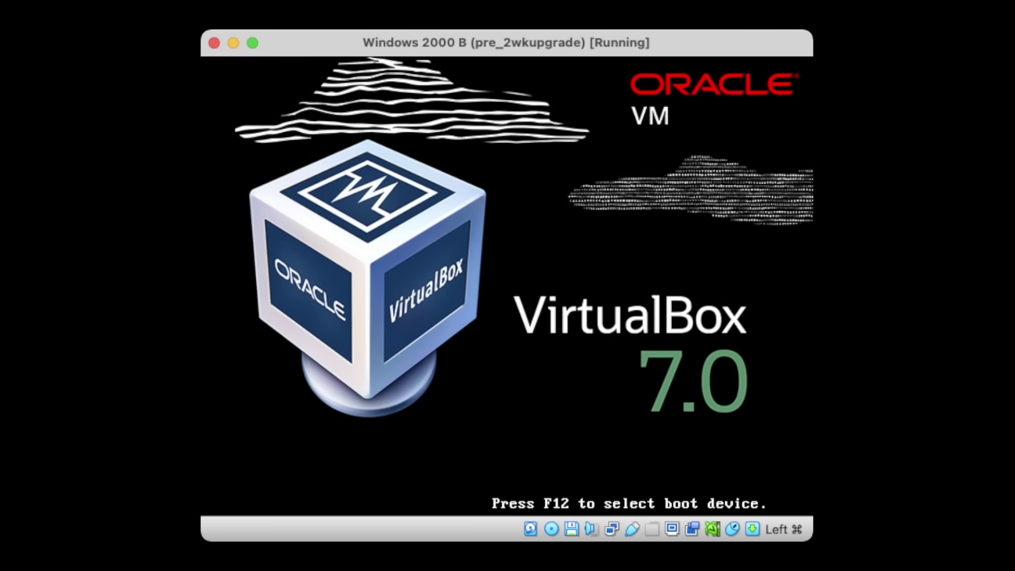
- Check the floppy's DOS version with ver and start the MS-DOS 7.10 installation
type("ver")
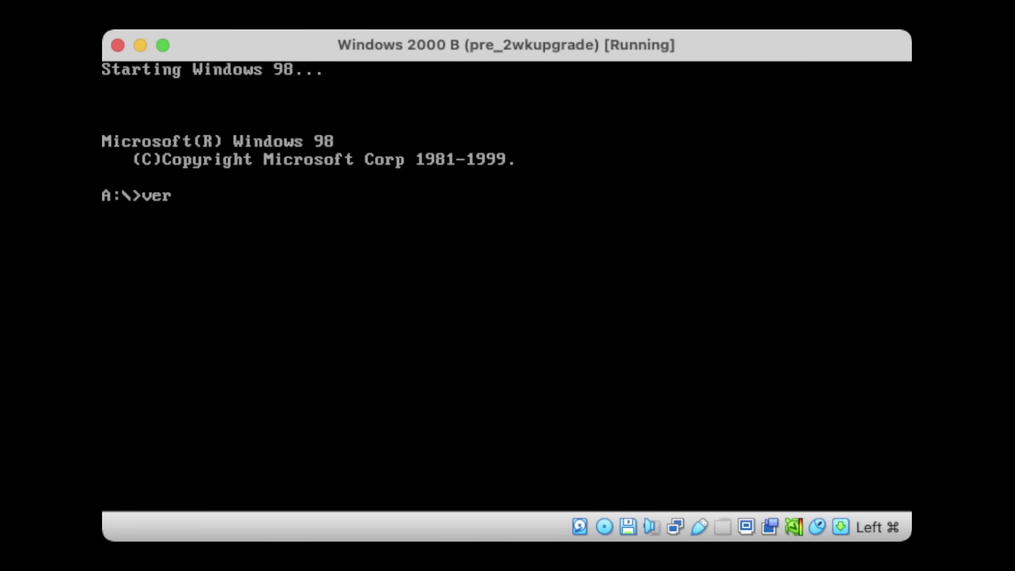
key("Return")
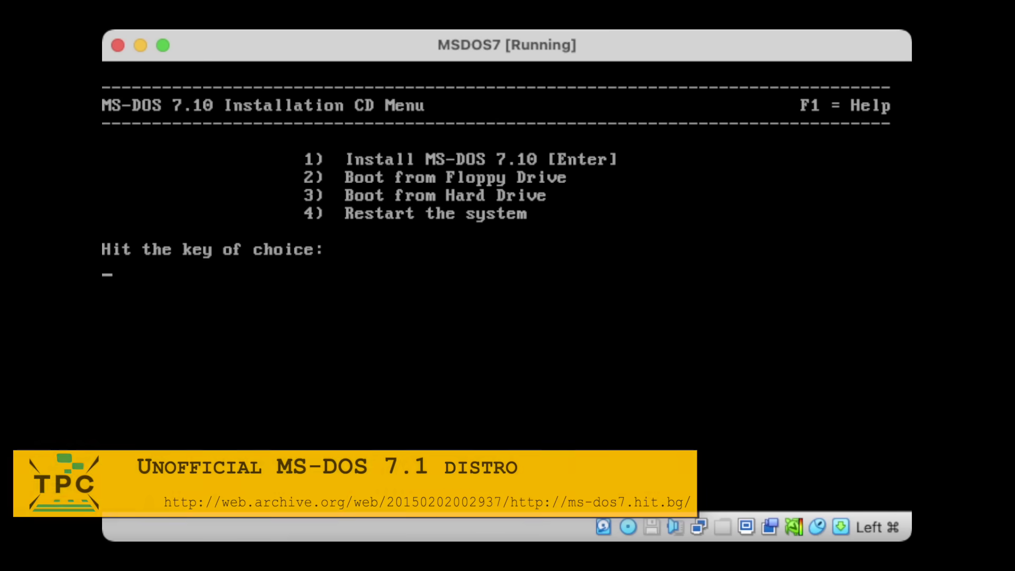
key("Return")
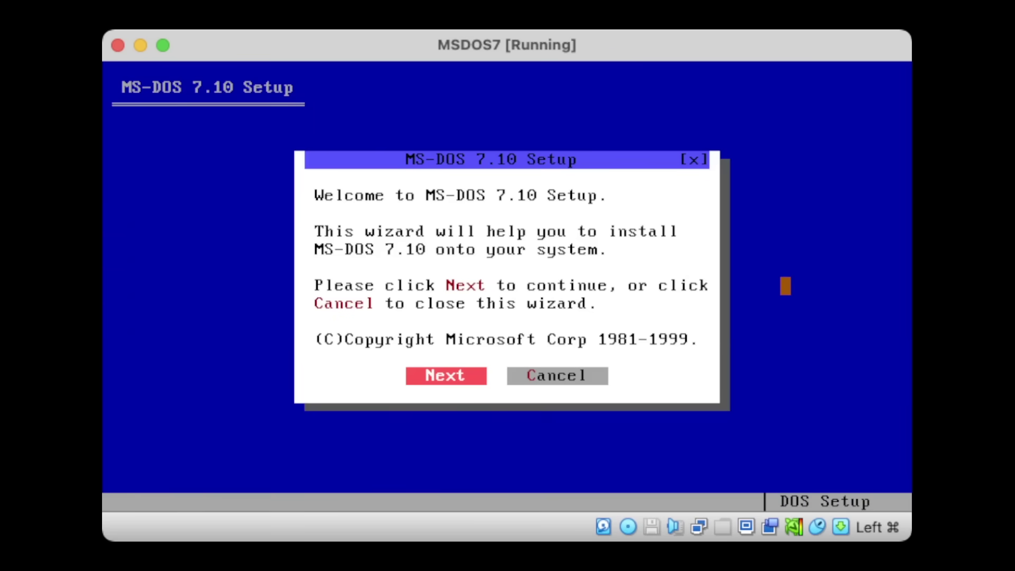
key("Return")
key("Return")
key("Return")
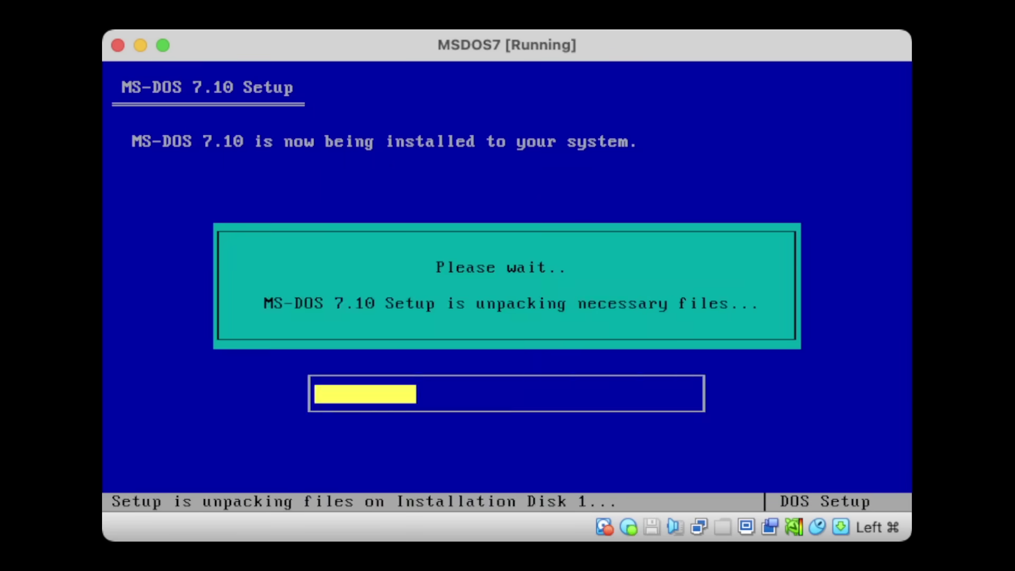
- Answer the add-on prompts, declining the offered extras including Norton Utilities
key("Return")
key("Return")
key("Return")
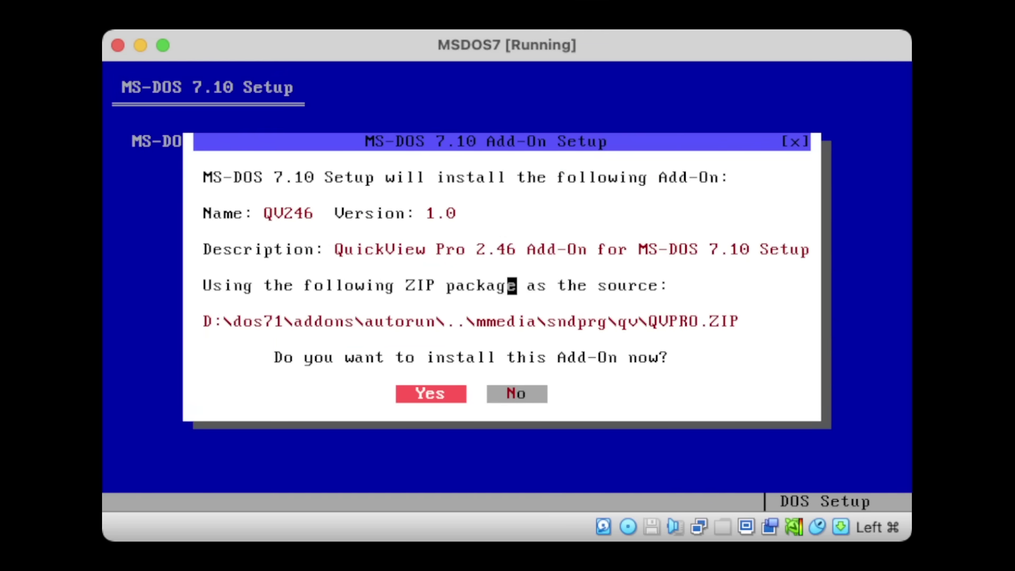
key("Right")
key("Return")
key("Return")
key("Right")
key("Return")
key("Return")
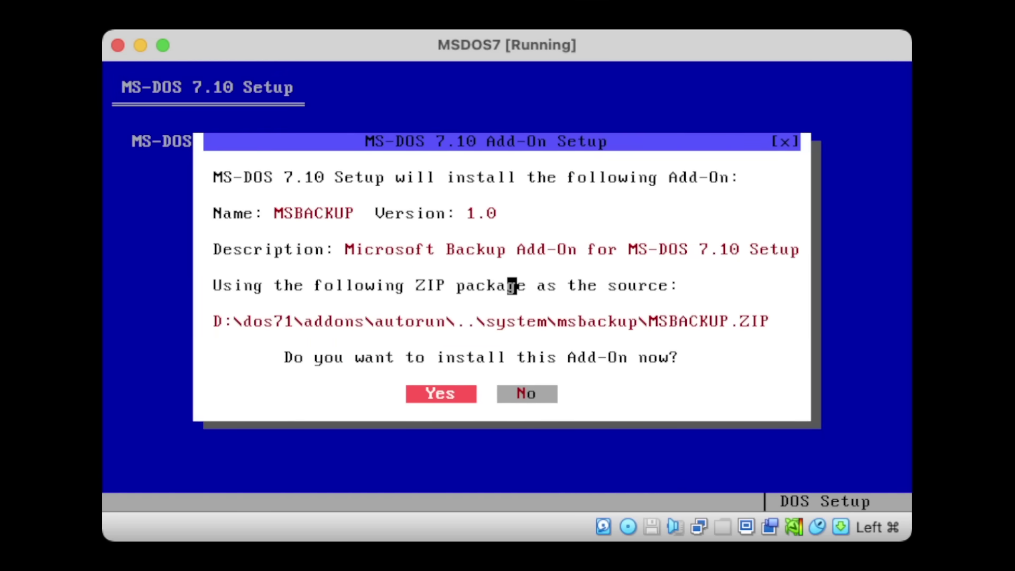
key("Return")
key("Return")
key("Return")
key("Right")
key("Return")
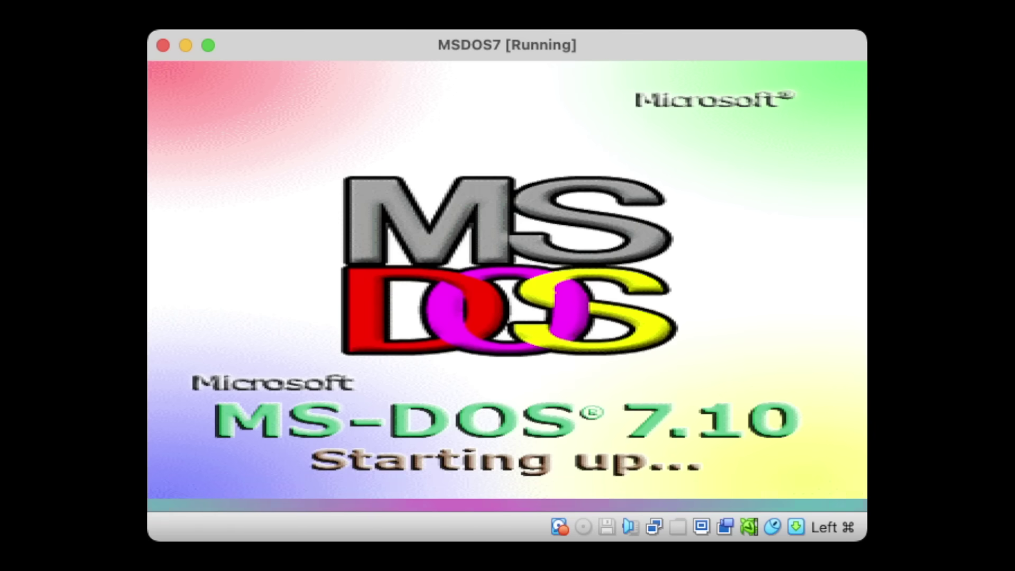
- Run ver /r to display the MS-DOS 7.10 version details
type("ver /r")
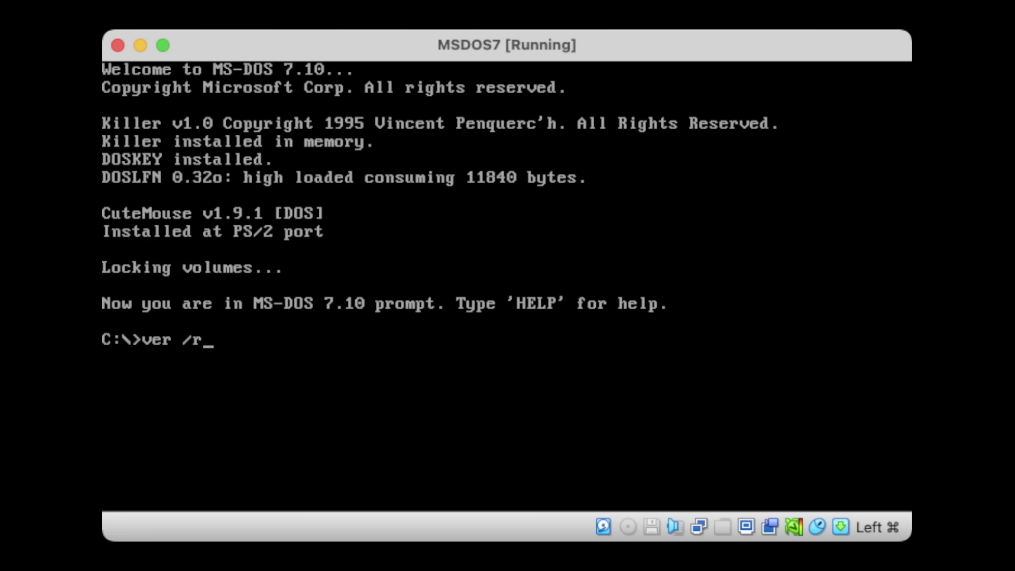
key("Return")
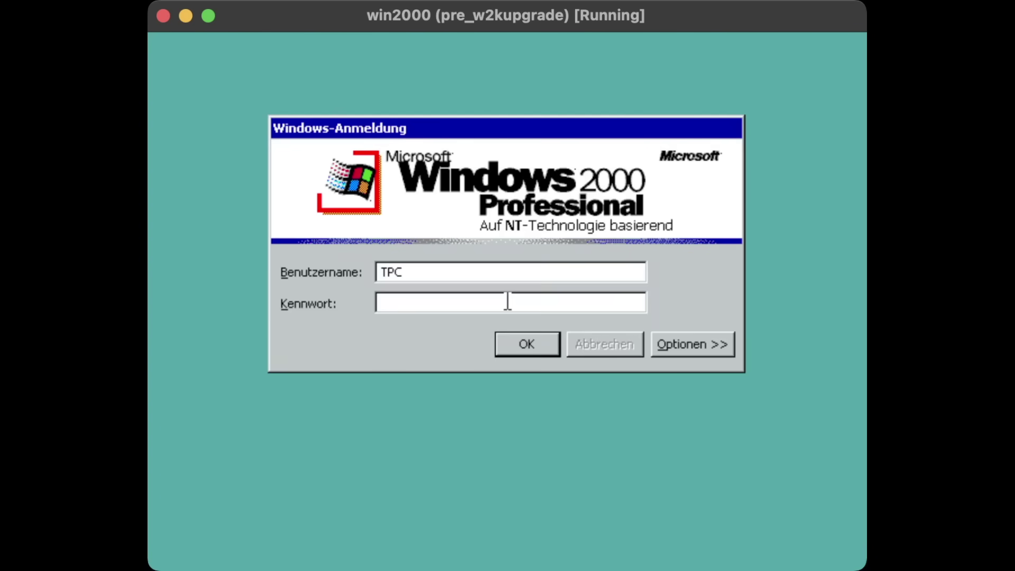
- Log in to Windows 2000 with the account password
left_click(508, 302)
type("******")
key("Return")
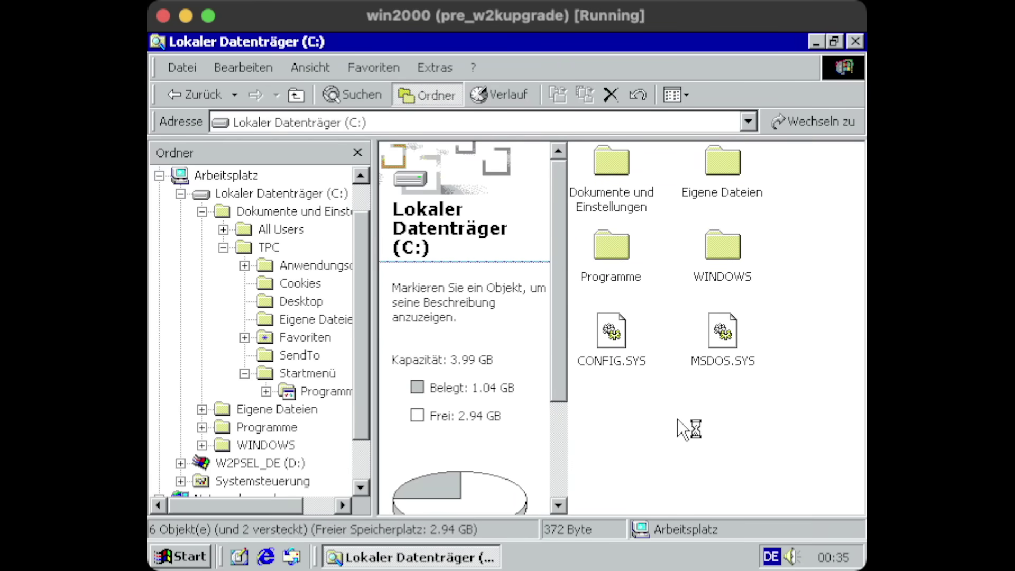
- Enable 'Alle Dateien und Ordner anzeigen' in Ordneroptionen, then select the MSDOS7 folder on C:
left_click(438, 72)
left_click(473, 147)
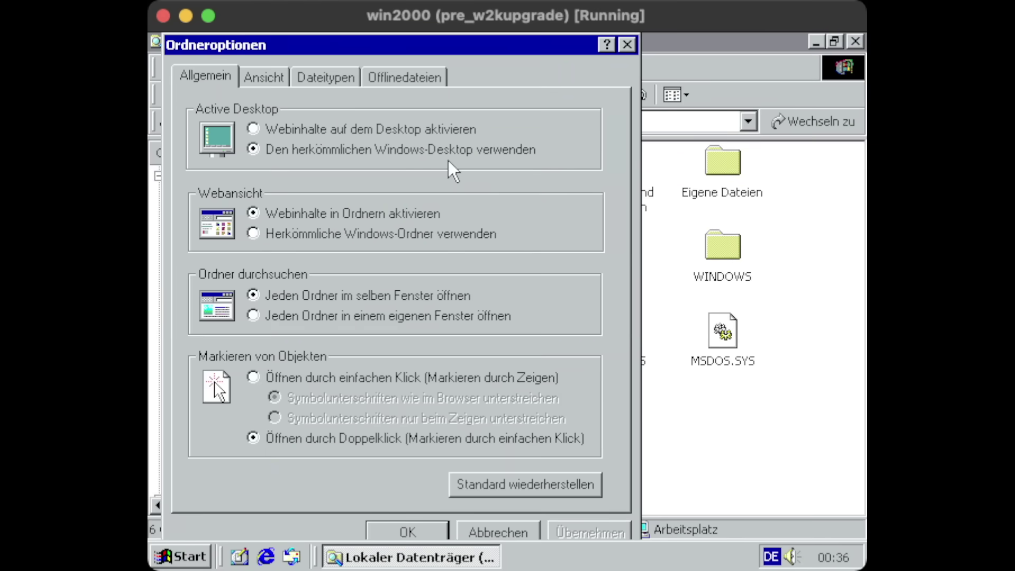
left_click(264, 75)
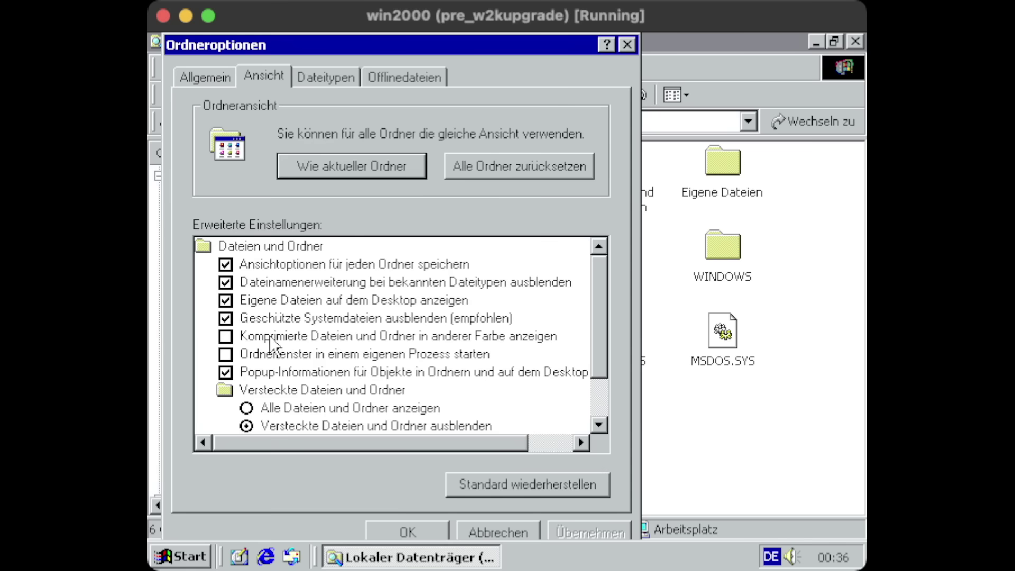
left_click(283, 408)
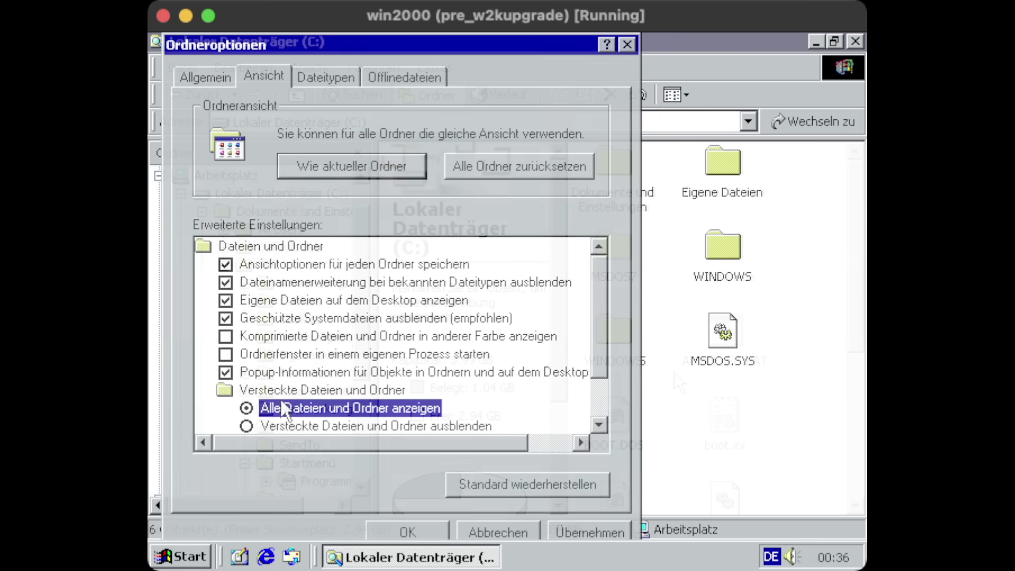
key("Return")
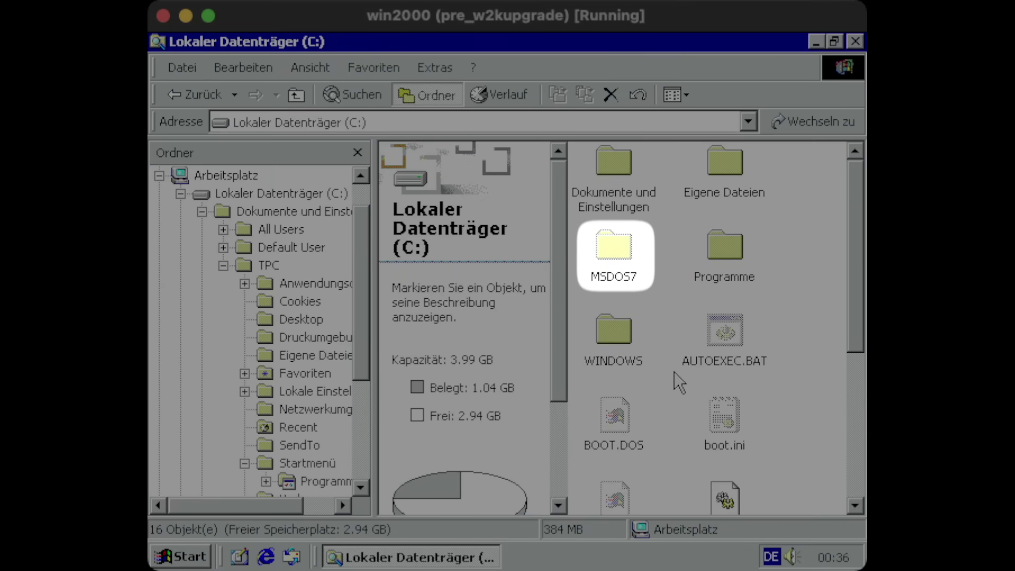
key("m")
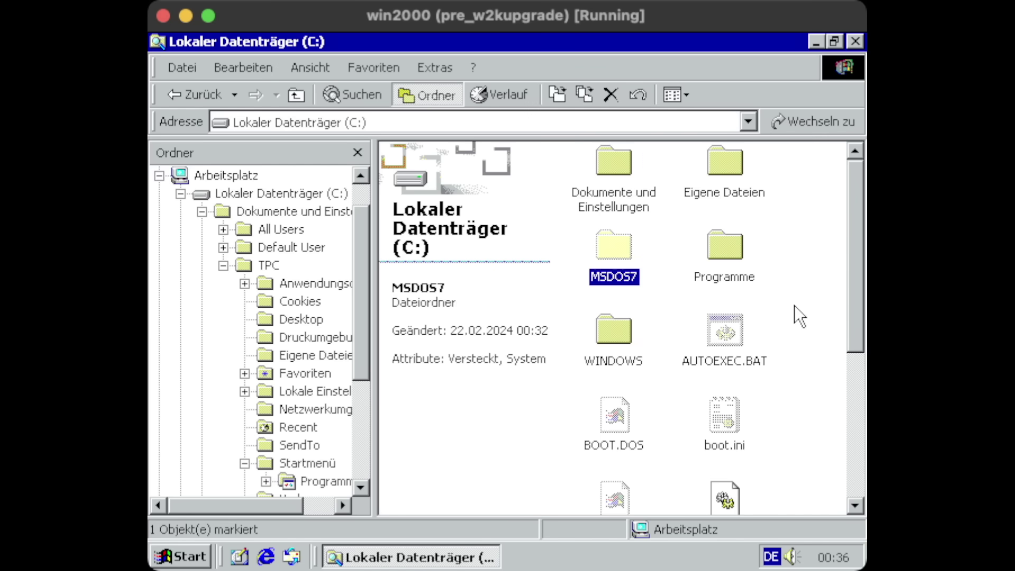
scroll(797, 315, "down", 5)
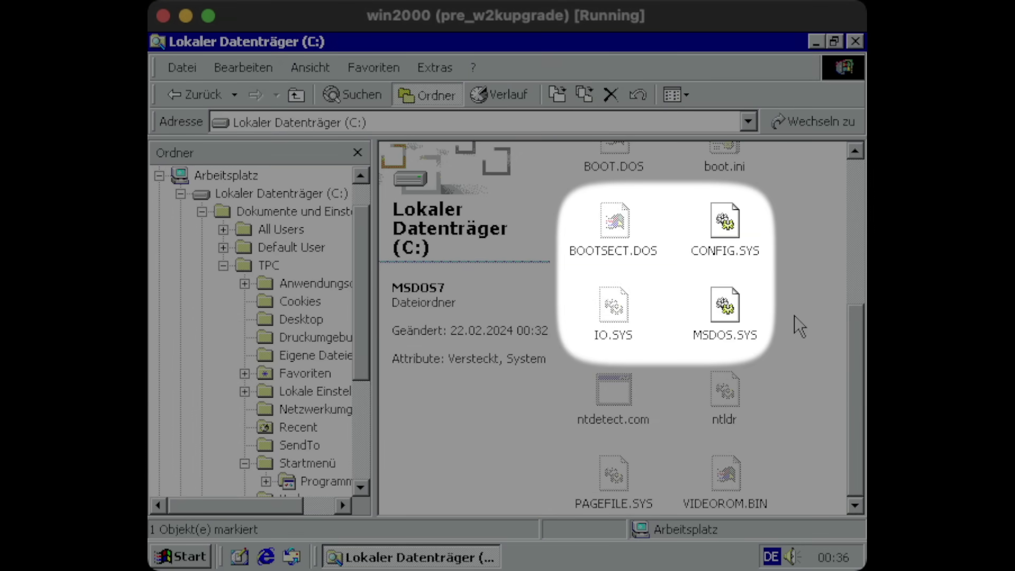
- Open the MSDOS7 folder and browse its DOS files, checking defrag.exe's details
scroll(800, 327, "up", 5)
double_click(614, 246)
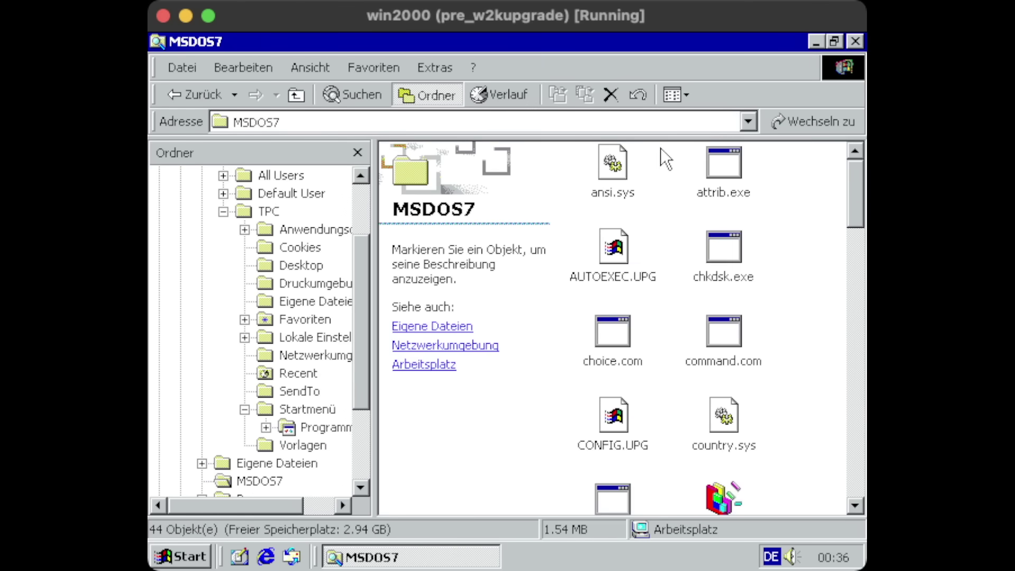
scroll(673, 280, "down", 5)
scroll(674, 278, "up", 2)
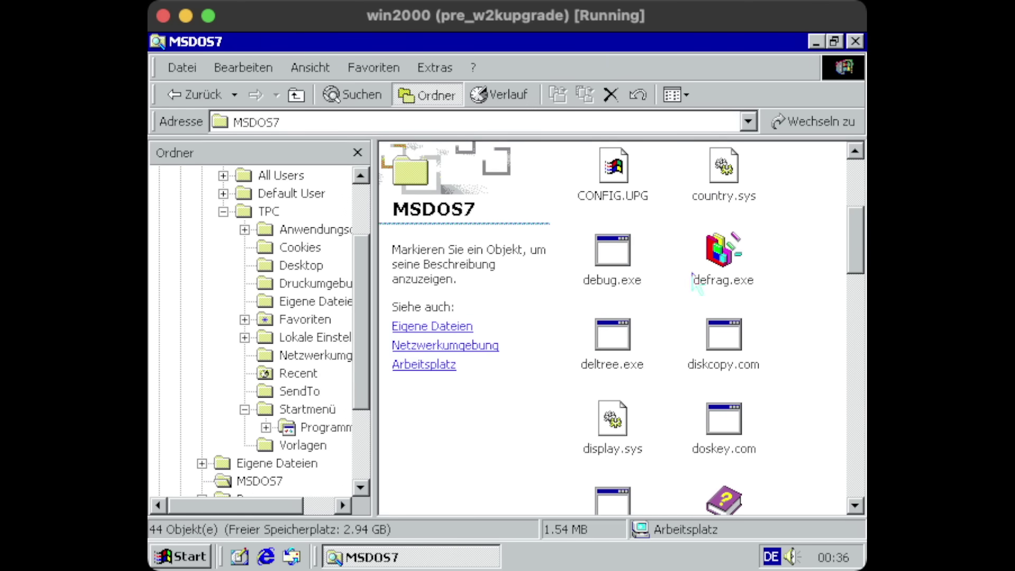
left_click(719, 253)
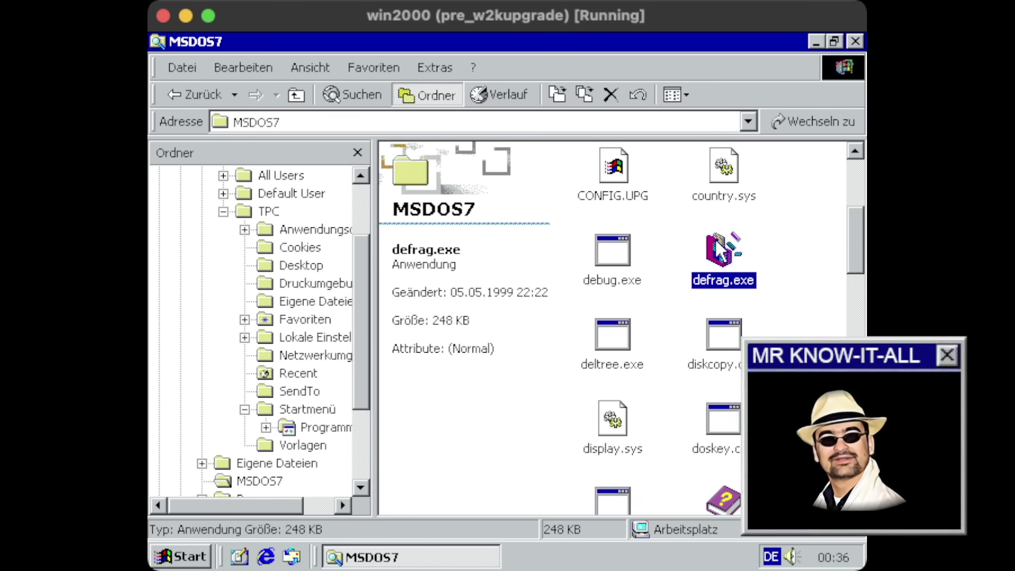
left_click(808, 275)
scroll(785, 284, "down", 10)
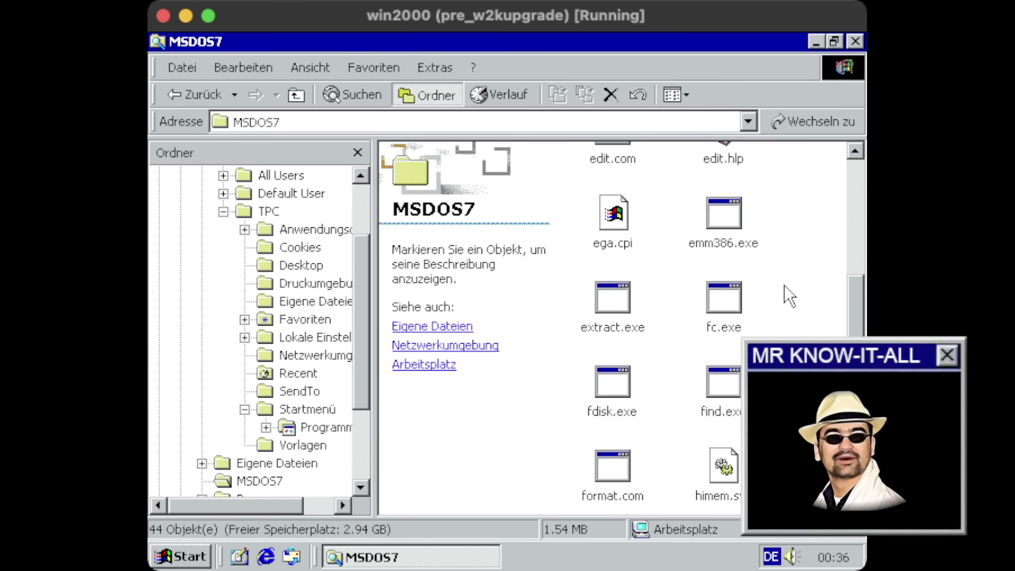
scroll(785, 284, "down", 4)
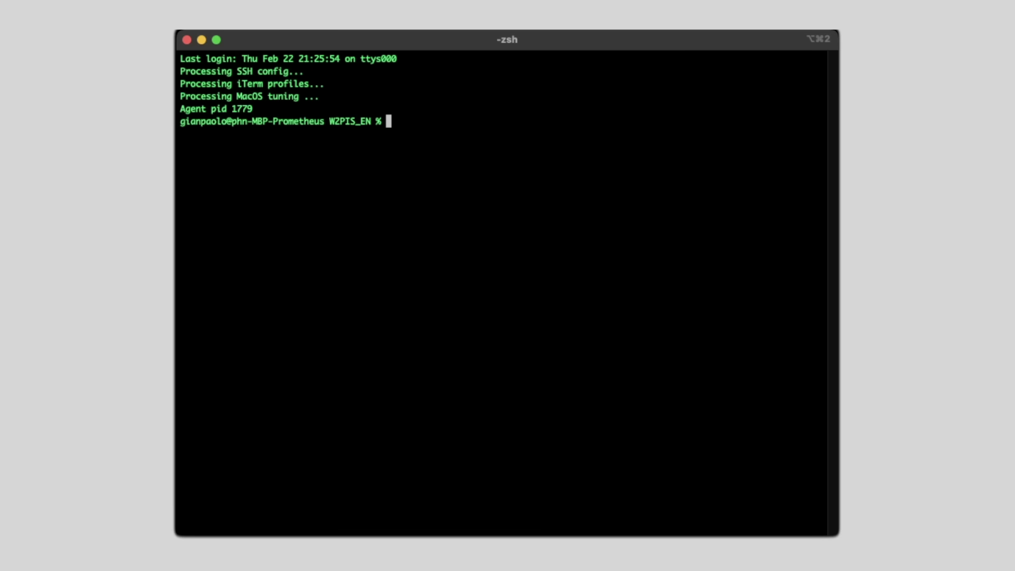
- List the setup CD files and search them all for MSDOS7 with grep -rile
type("ls")
key("Return")
type("grep -ril")
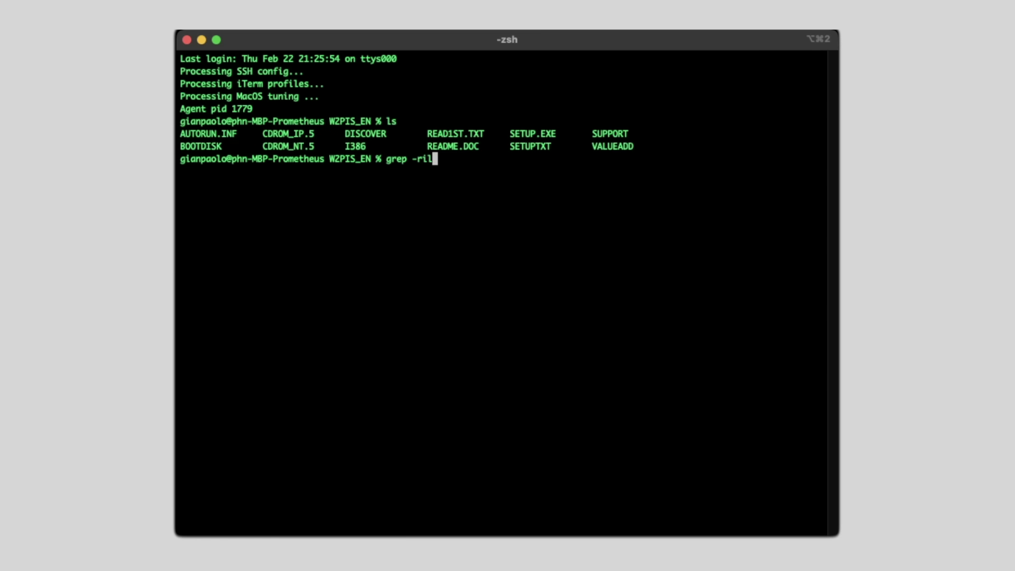
type("e MSDOS7 *")
key("Return")
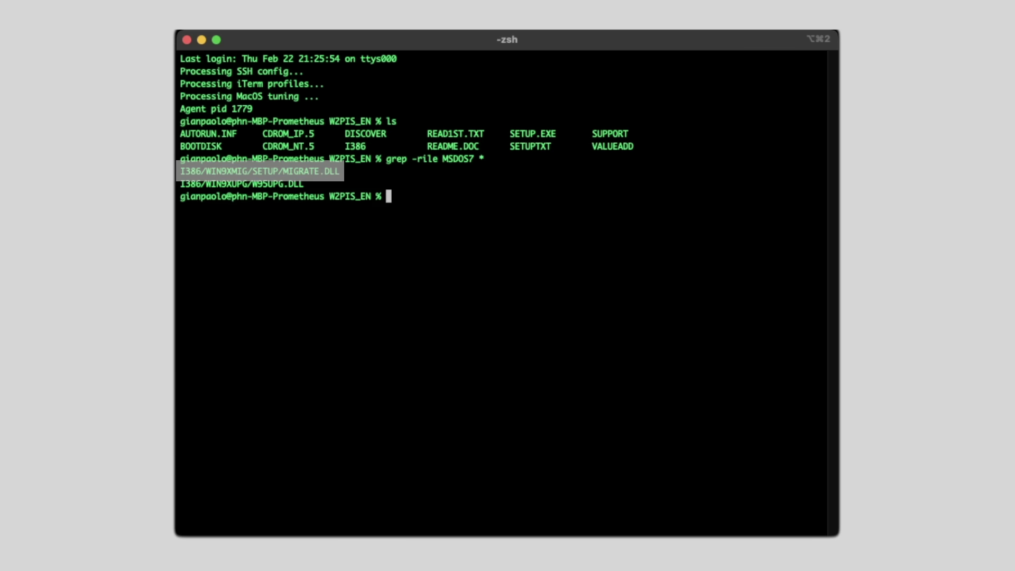
- Print and scroll through the readable strings inside MIGRATE.DLL
type("strings M")
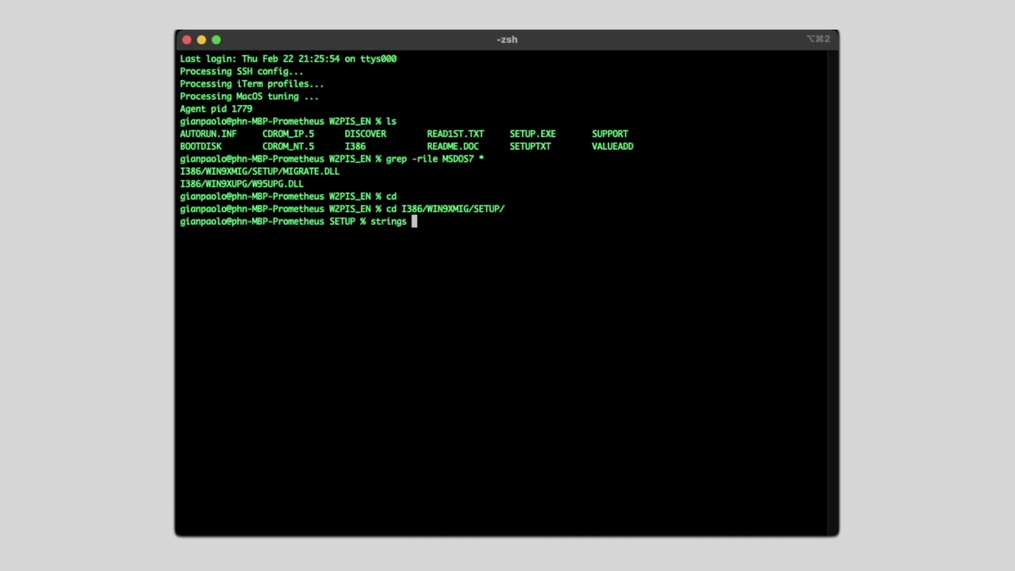
key("Tab")
key("Return")
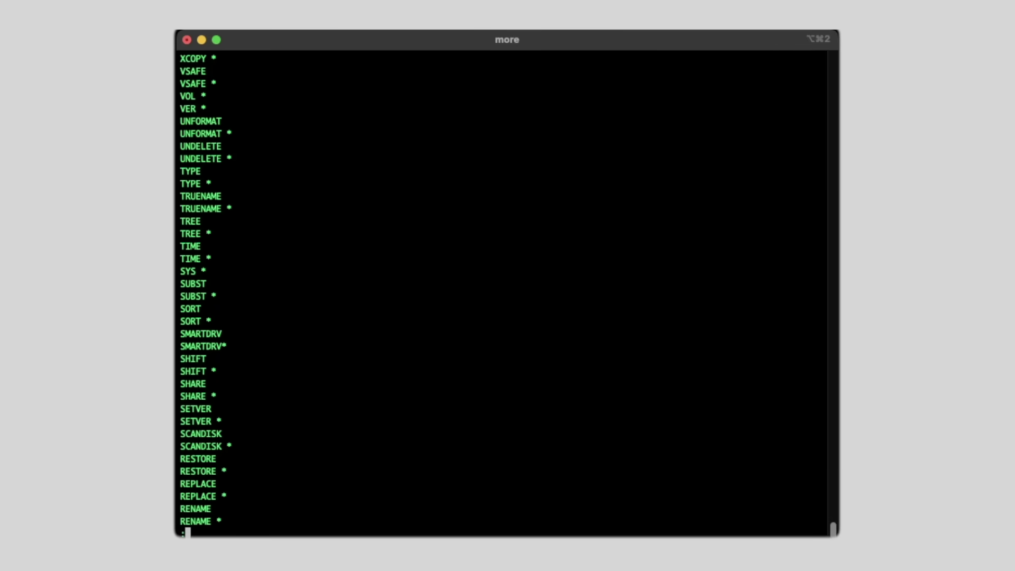
scroll(503, 296, "up", 3)
scroll(503, 296, "down", 3)
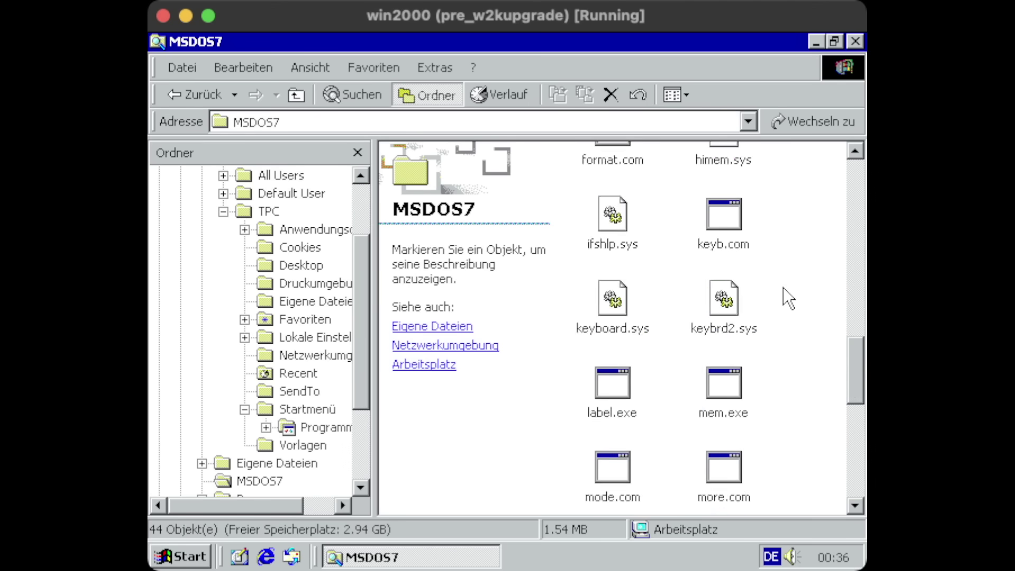
- Scroll back up while the Windows 2000 upgrade completes
scroll(783, 287, "up", 8)
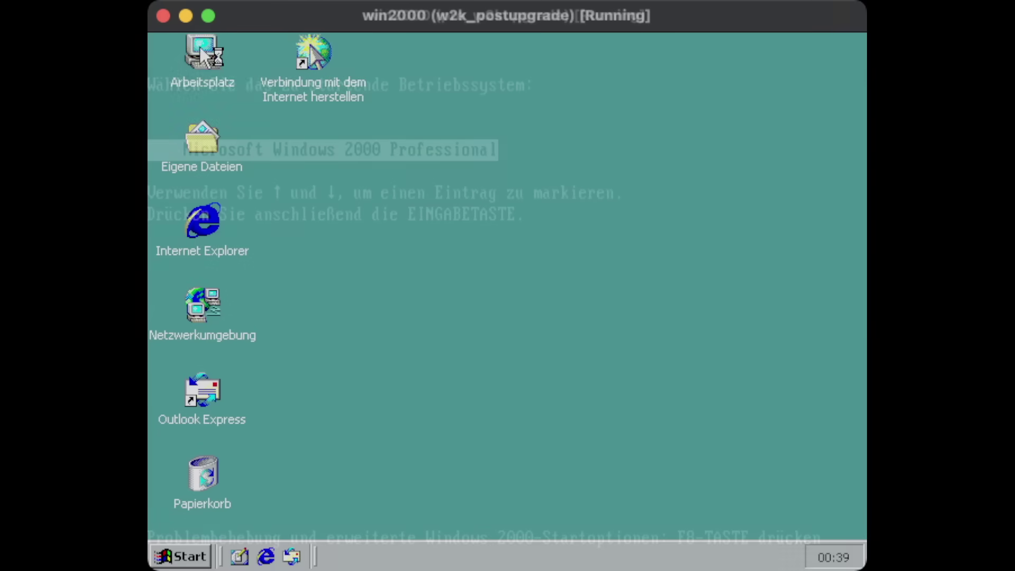
- Review the Standardbetriebssystem list in Arbeitsplatz's Starten und Wiederherstellen settings
right_click(201, 47)
left_click(340, 243)
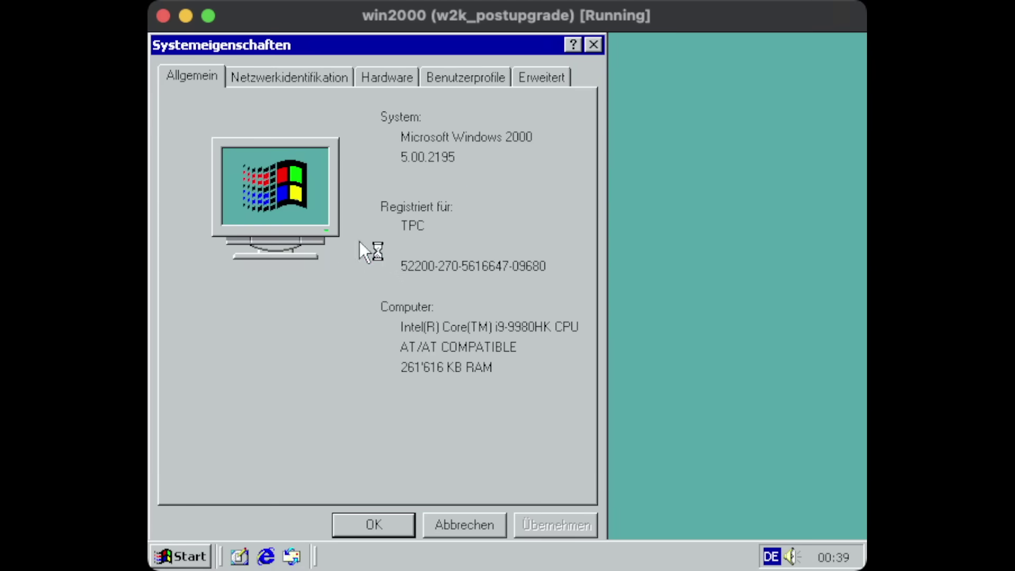
left_click(542, 75)
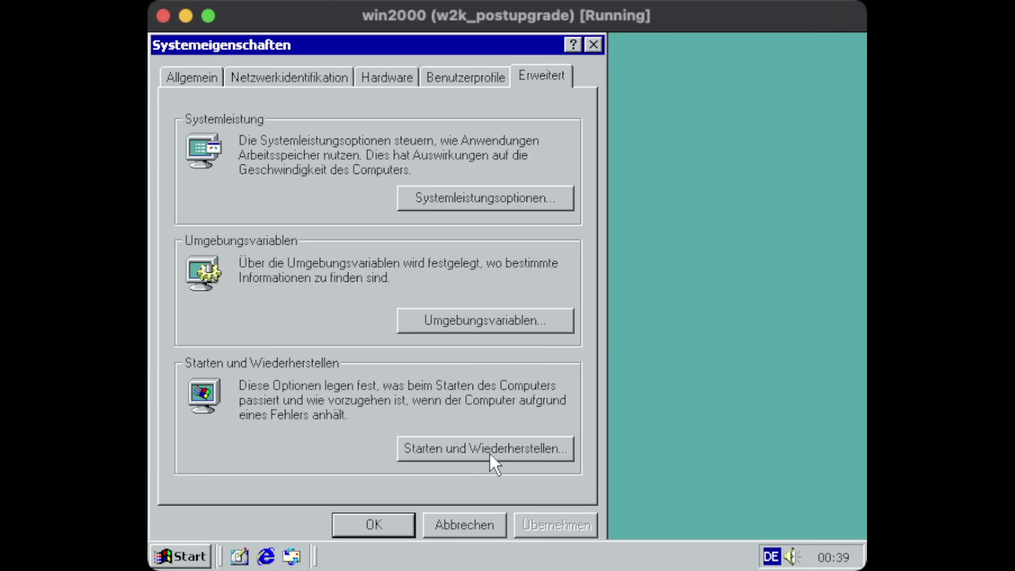
left_click(489, 454)
left_click(414, 142)
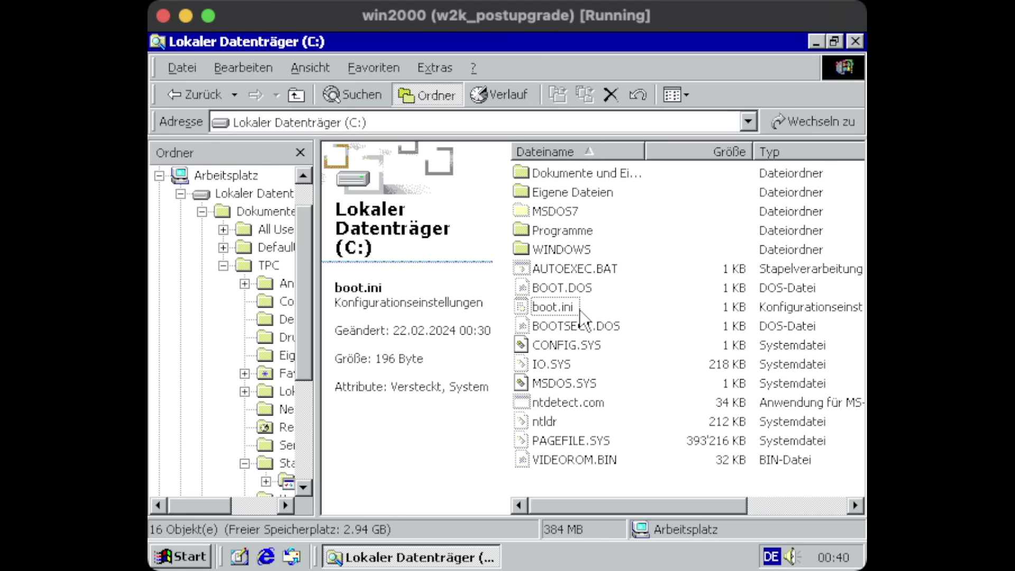
- Open boot.ini and add the line C:\BOOTSECT.DOS="MS-DOS 7" at the end
double_click(609, 307)
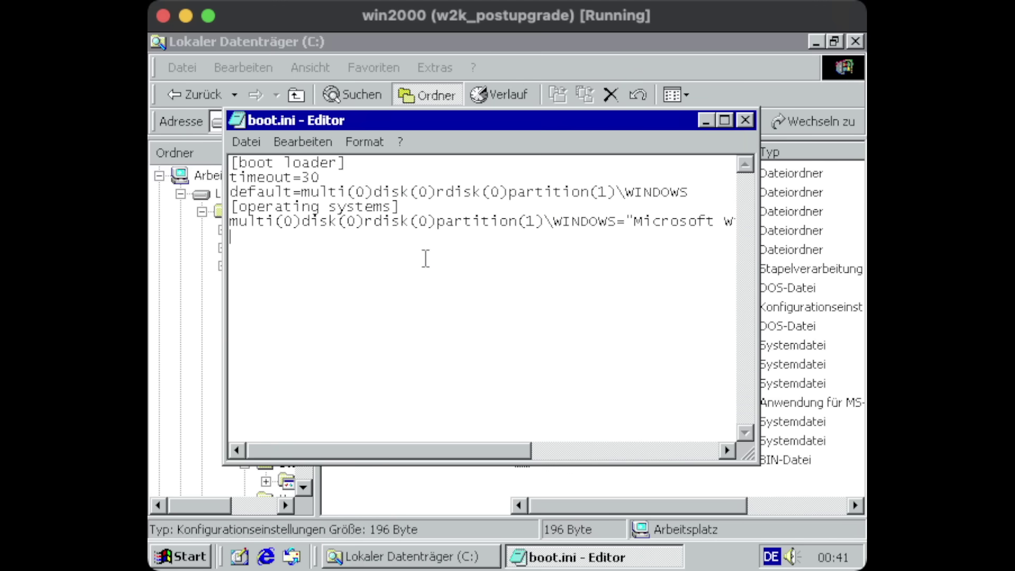
type("C:\\BOOTSECT.DOS=\"MS-DOS 7\"")
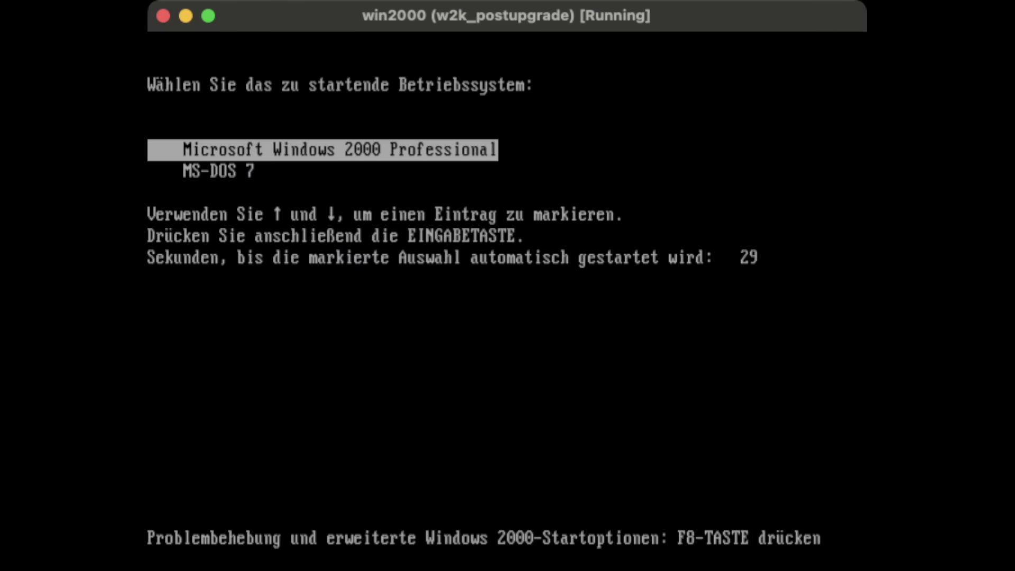
- Choose the MS-DOS 7 entry in the boot menu and boot it
key("Down")
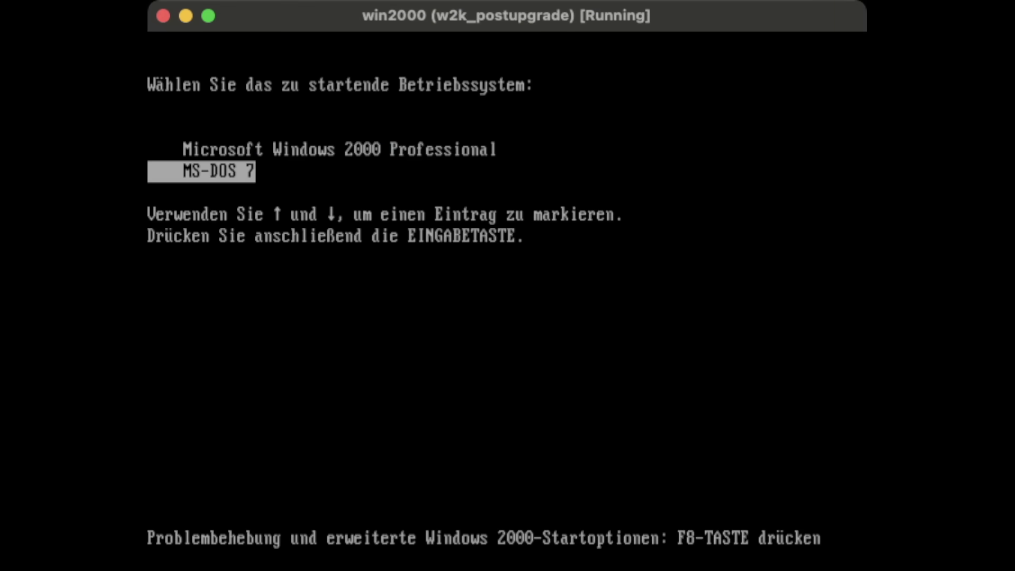
key("Return")
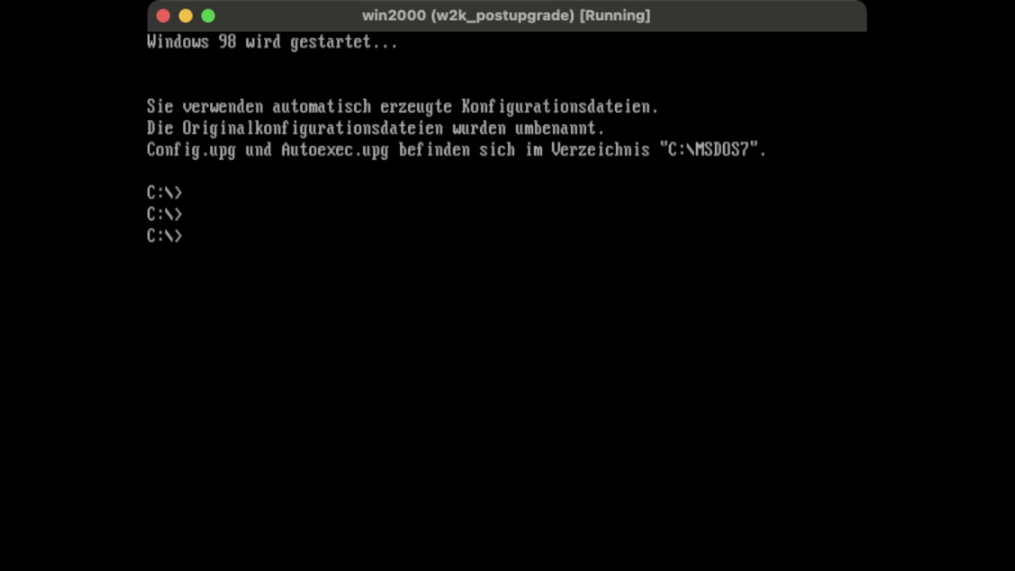
- Run ver at the DOS prompt to check the DOS version
type("ver")
key("Return")
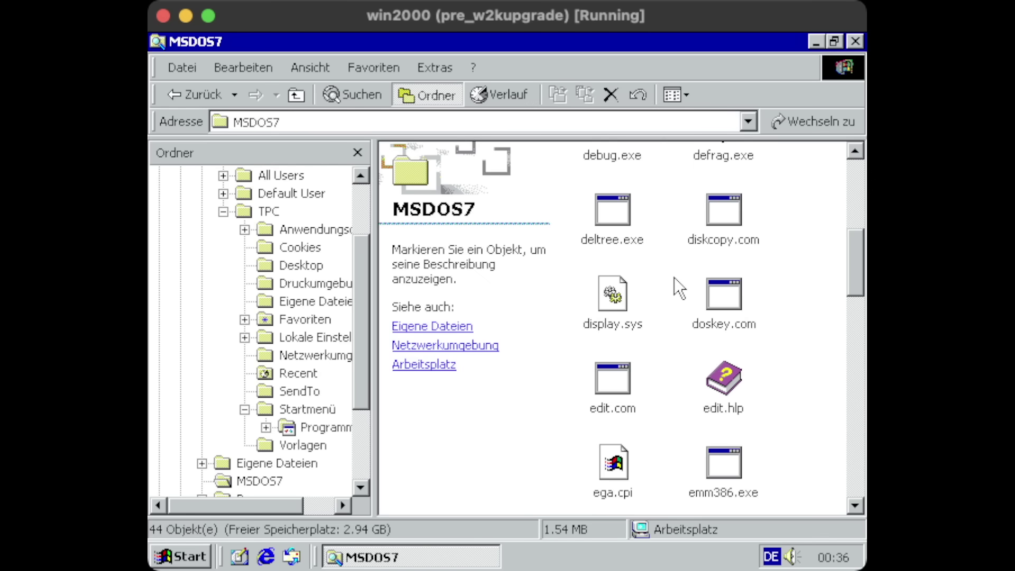
- Check defrag.exe's details, then review the MSDOS7 file list from CONFIG.UPG down to xcopy32.mod
scroll(674, 277, "up", 1)
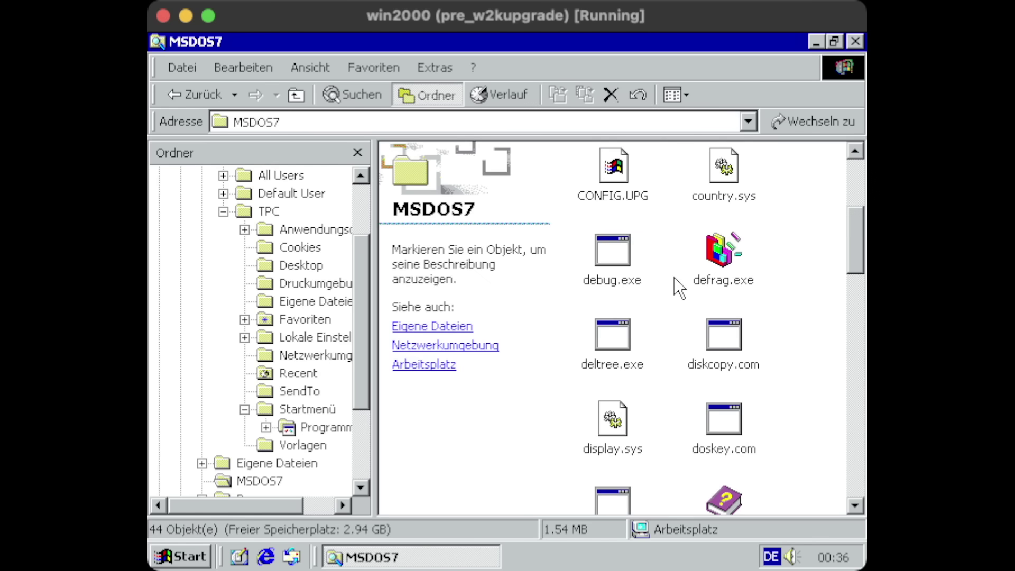
left_click(722, 260)
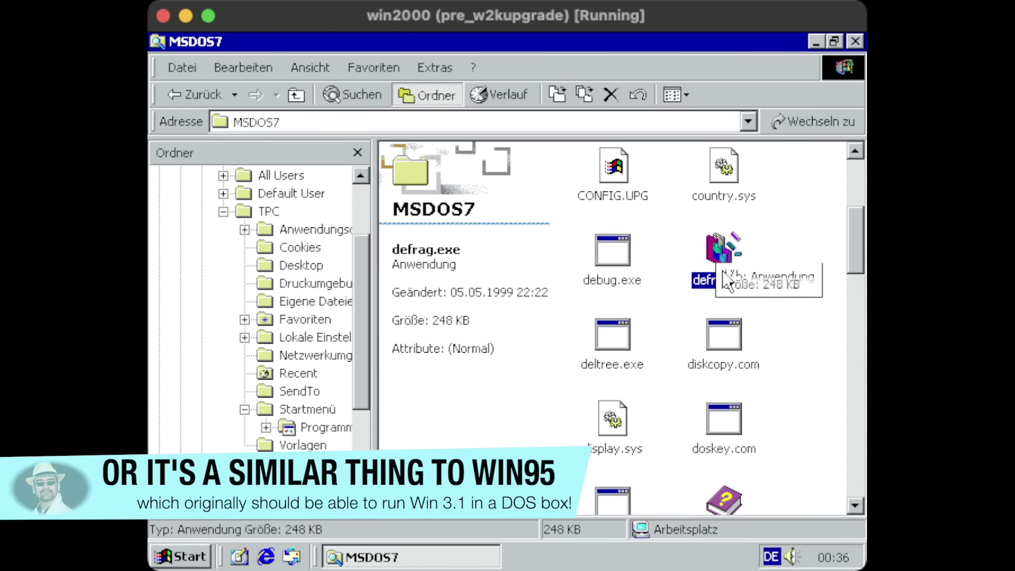
left_click(785, 277)
scroll(784, 284, "down", 3)
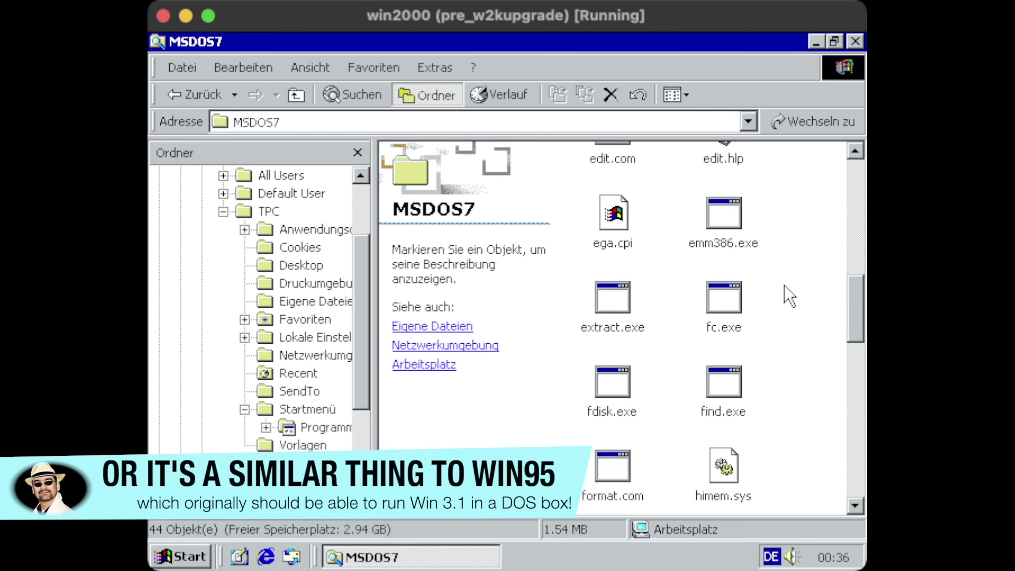
scroll(784, 285, "down", 8)
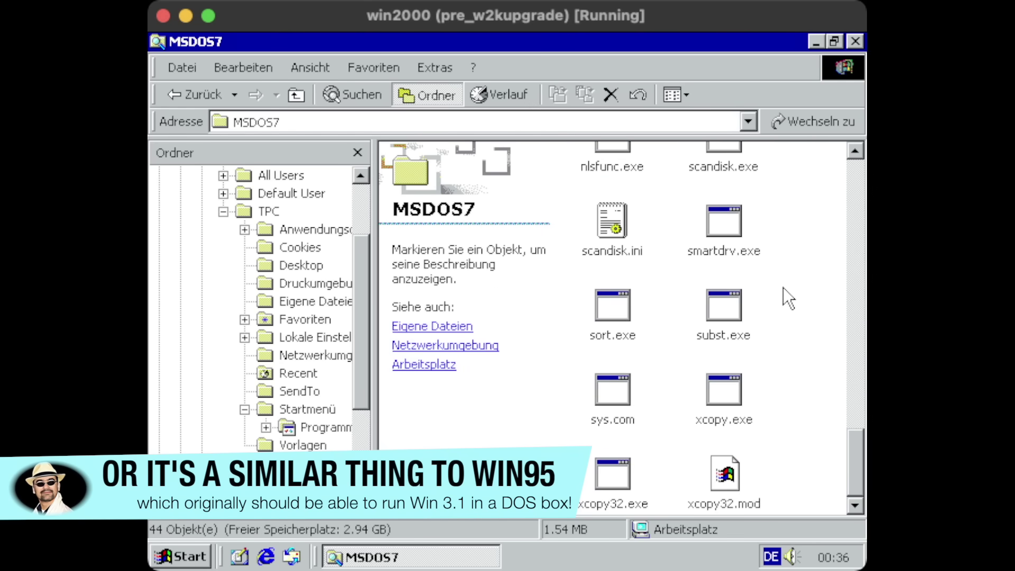
scroll(784, 288, "up", 1)
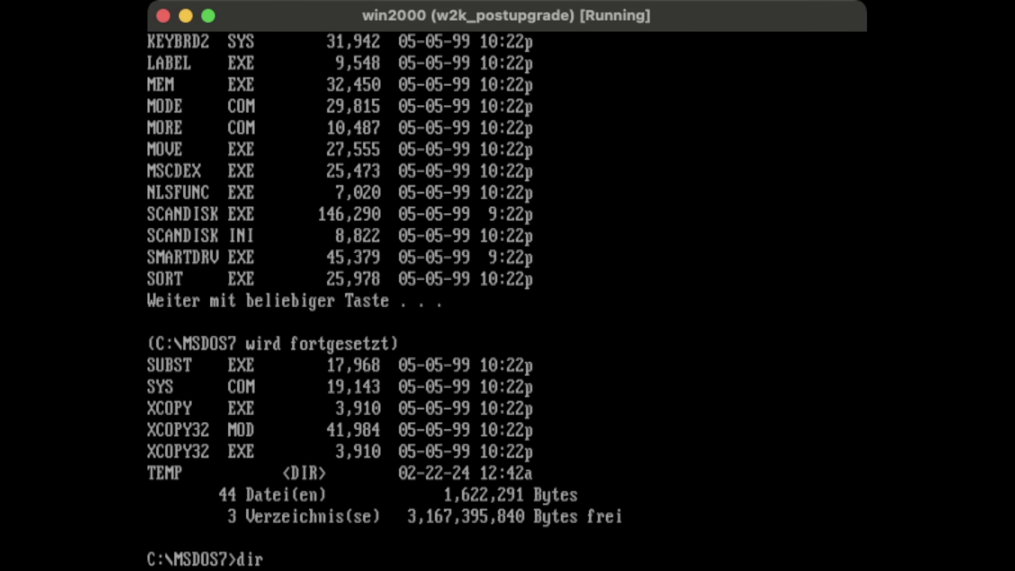
- List the batch files in C:\MSDOS7 with dir *.bat
type("*.bat")
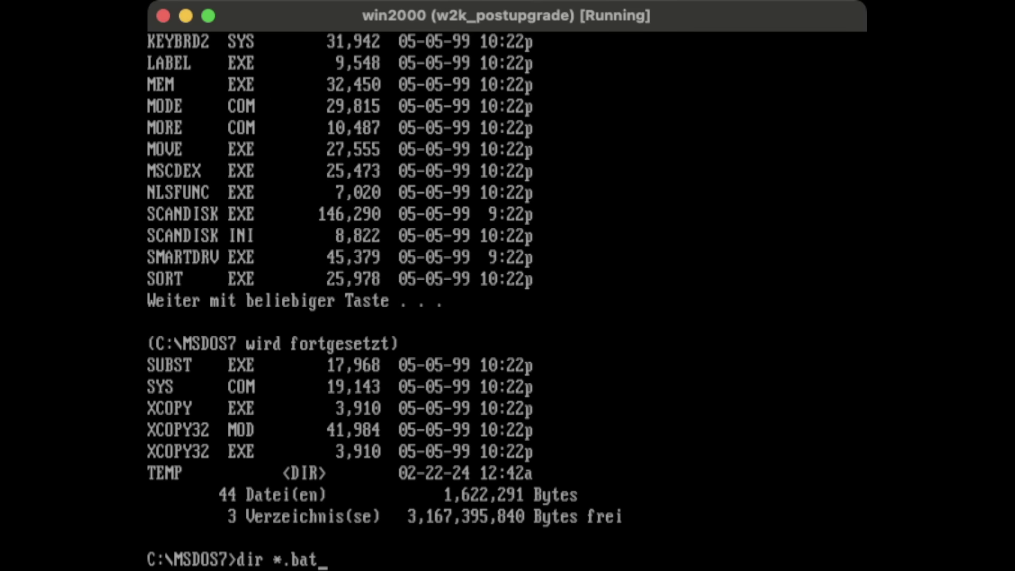
key("Return")
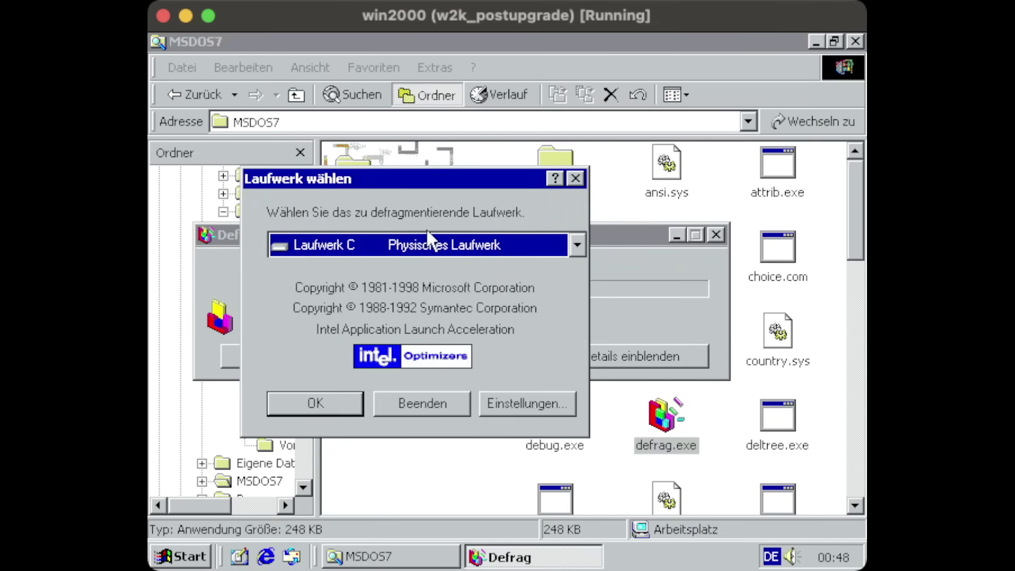
- Confirm defragmenting drive C in the Laufwerk wählen dialog
left_click(335, 408)
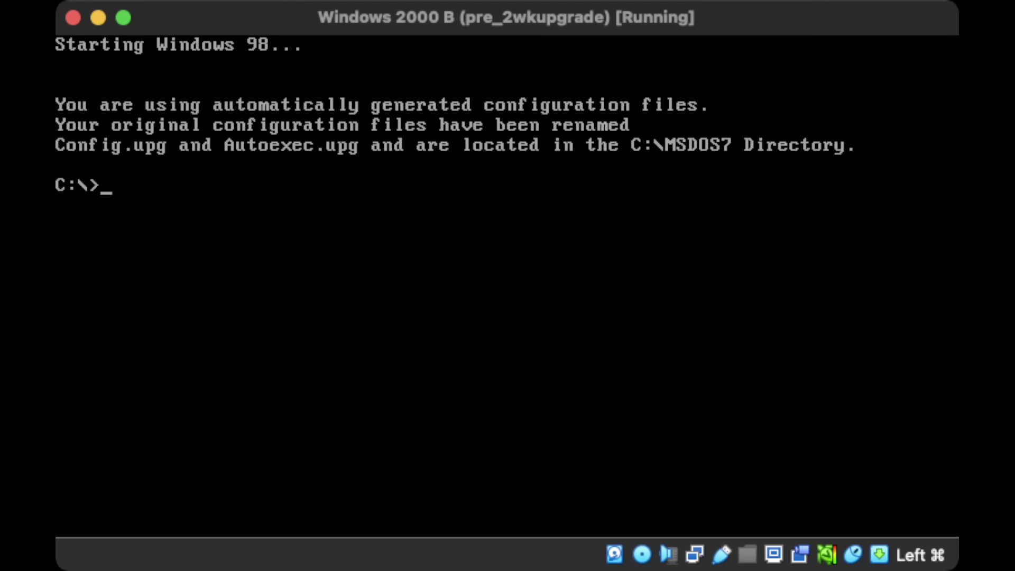
- At the C:\> prompt run ver /r, dir, and type msdos.sys
type("ver /r")
key("Return")
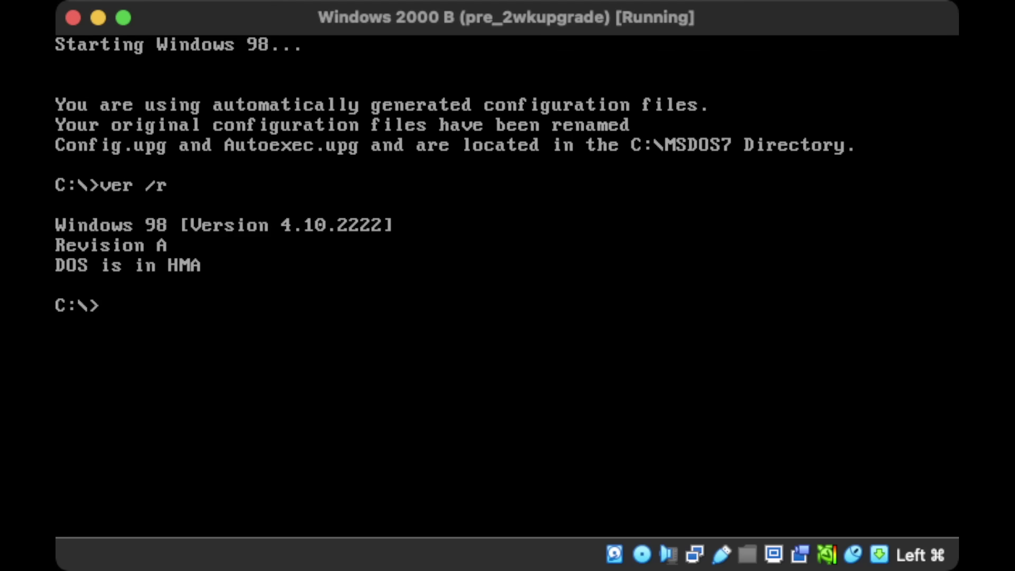
type("dir")
key("Return")
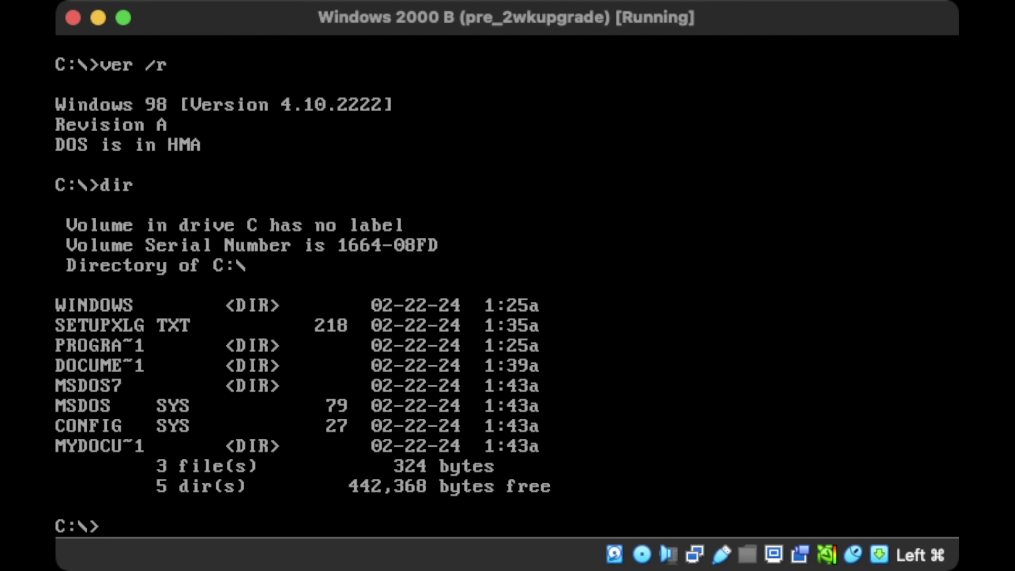
type("type msdos.sys")
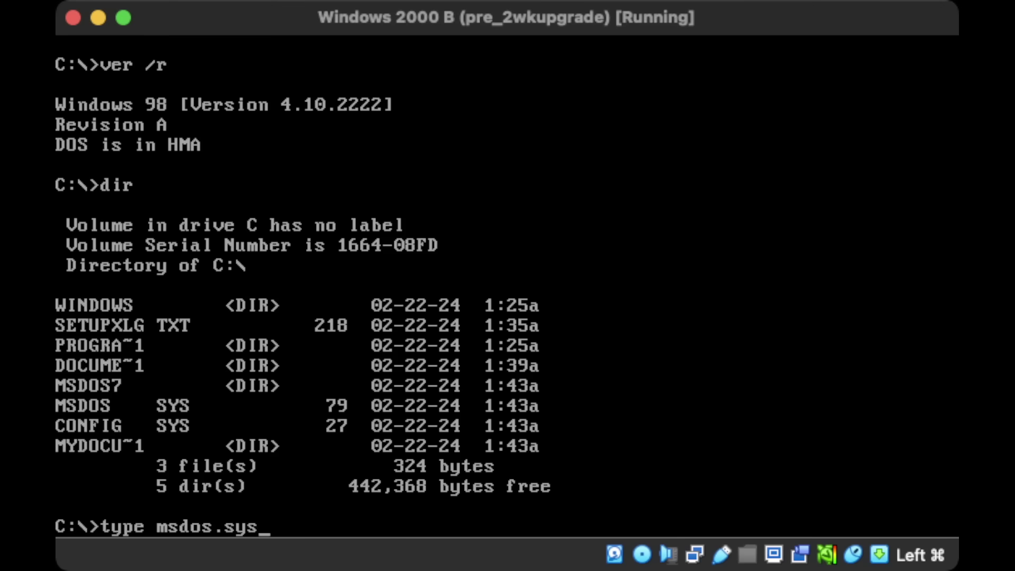
key("Return")
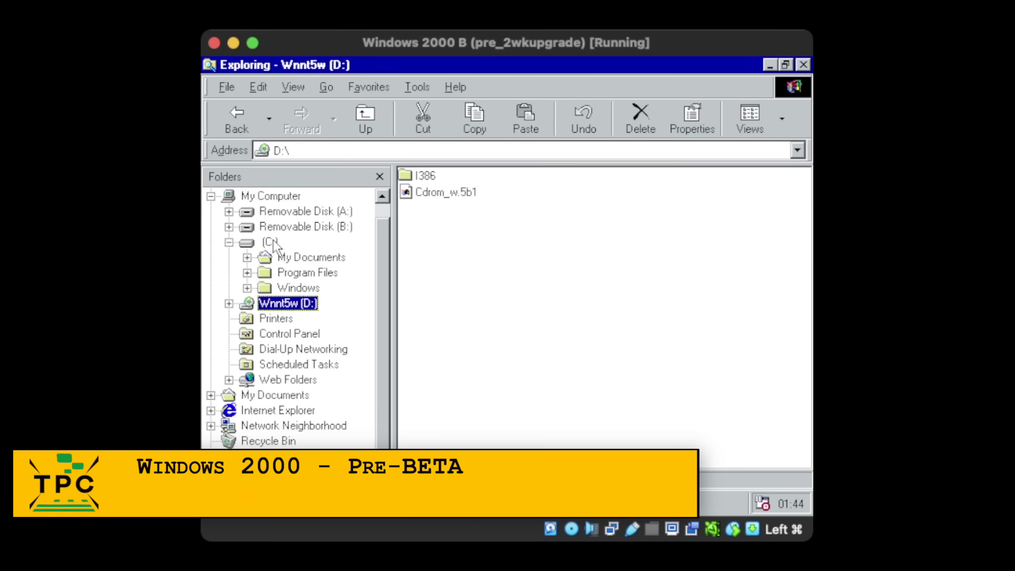
- Open the I386 folder on the D: CD, accept the NT upgrade and advance Setup
key("Right")
key("Down")
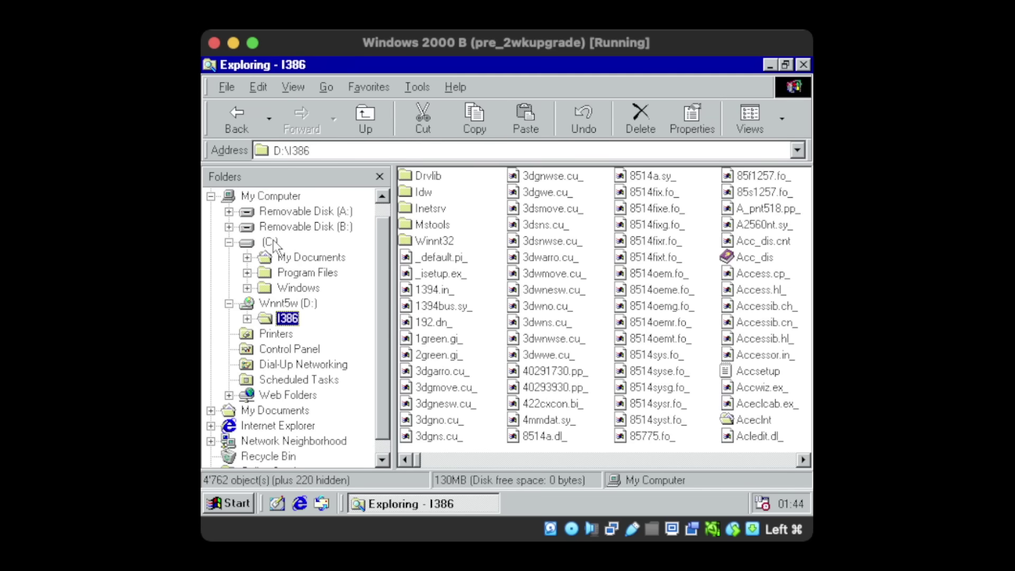
key("Tab")
key("Down")
key("Down")
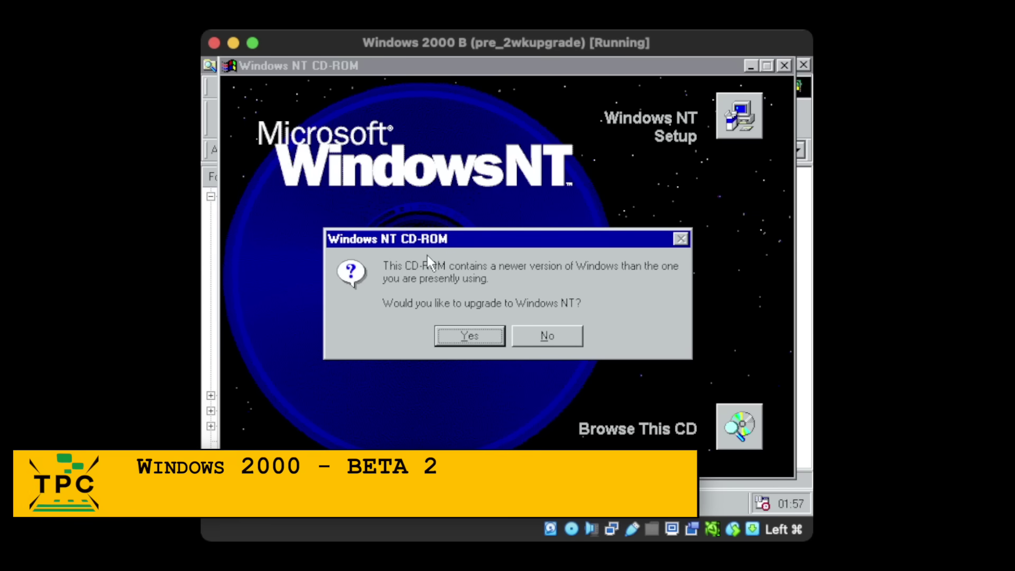
key("Return")
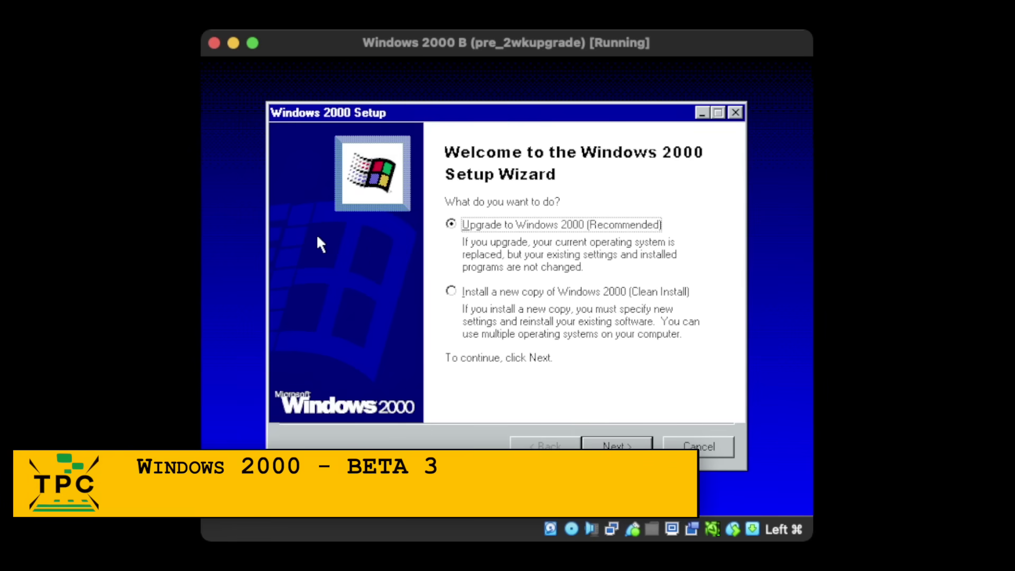
key("Return")
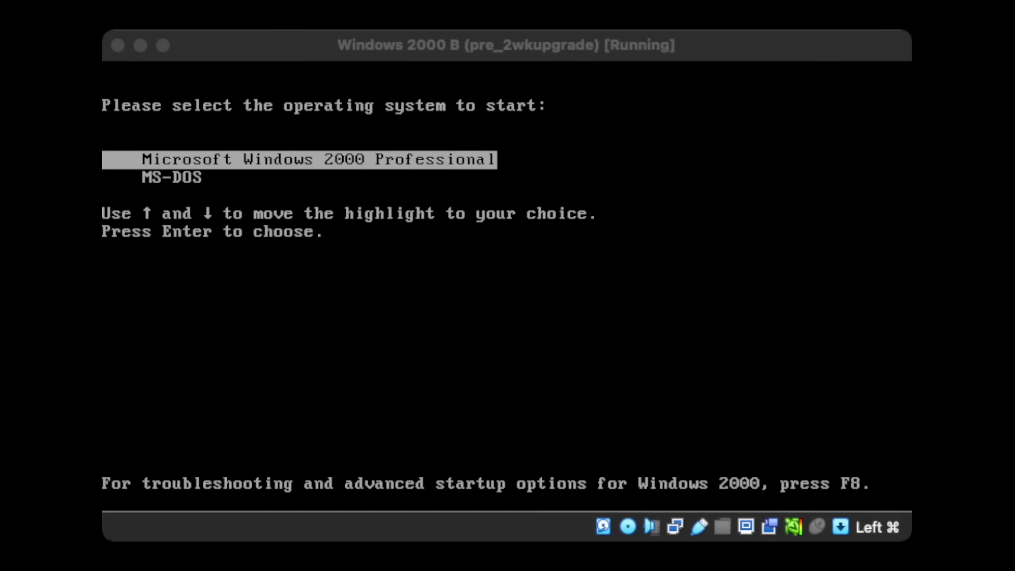
- Boot the MS-DOS entry, page through the C:\MSDOS7 listing, and run ver
key("Down")
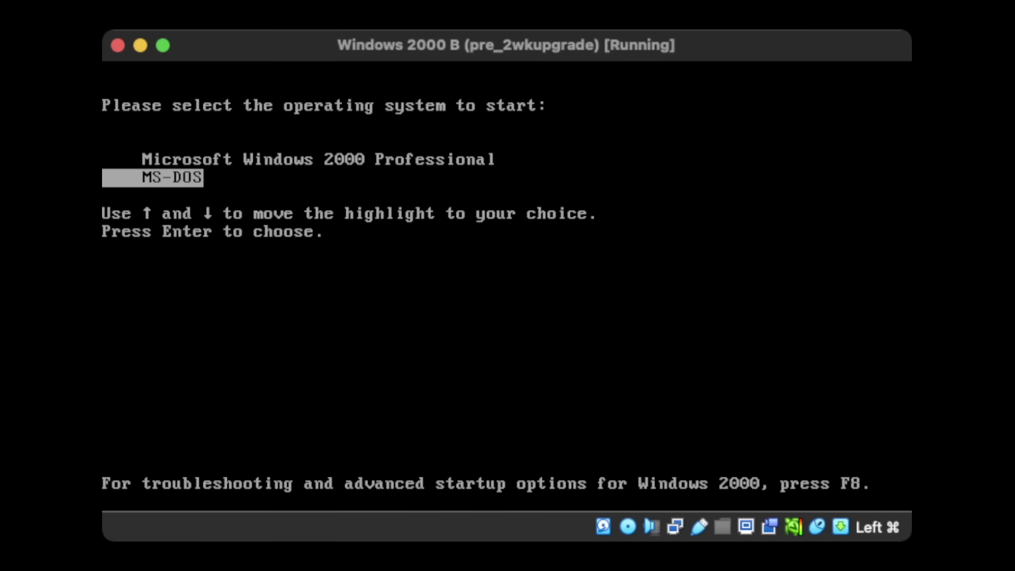
key("Return")
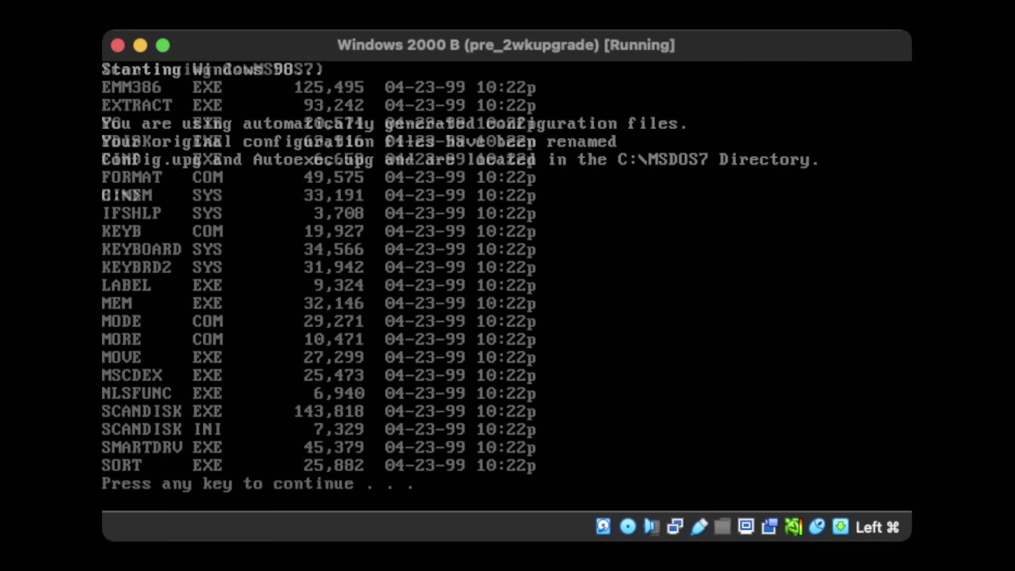
key("Return")
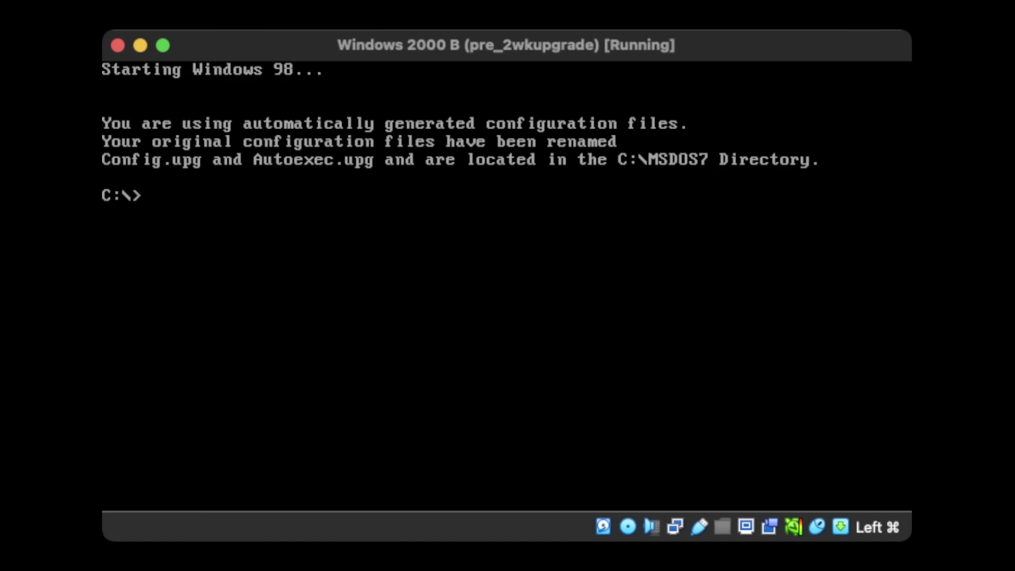
type("ver")
key("Return")
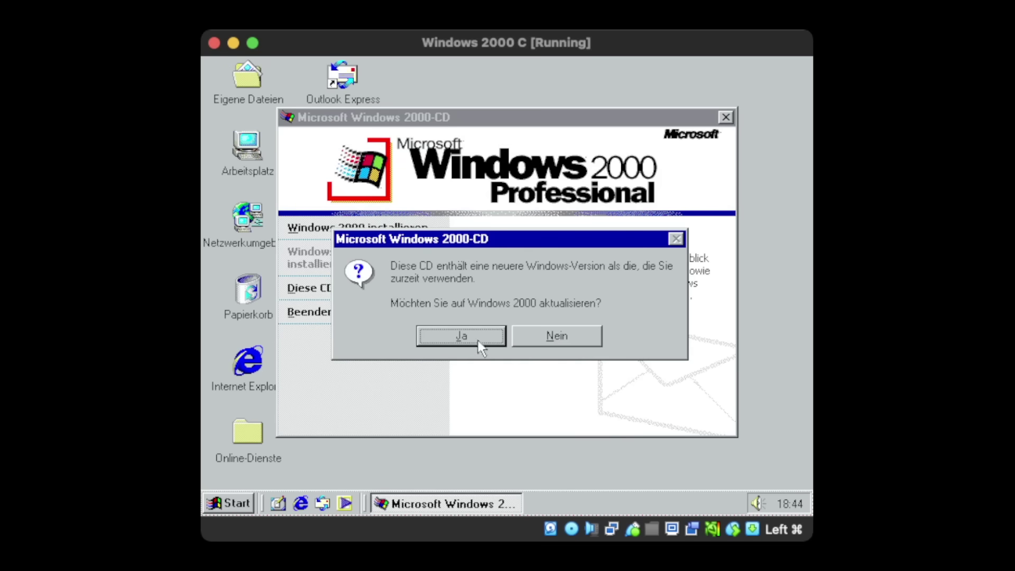
- Answer Ja to the Windows 2000 upgrade prompt
left_click(478, 342)
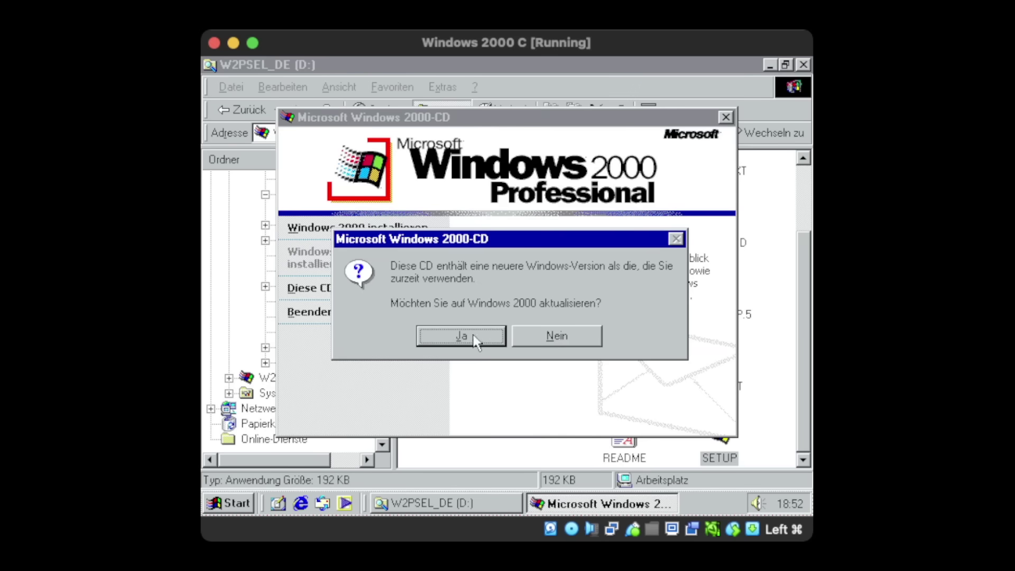
- Accept the upgrade, add C:\BOOTSECT.DOS="MS-DOS 7" to boot.ini, save it, and boot that entry
left_click(462, 334)
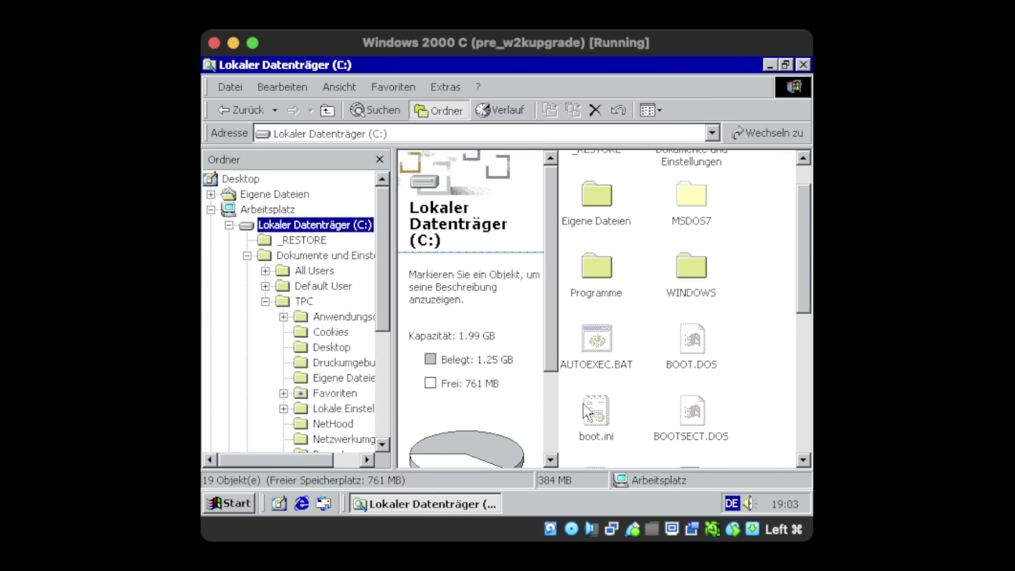
double_click(588, 410)
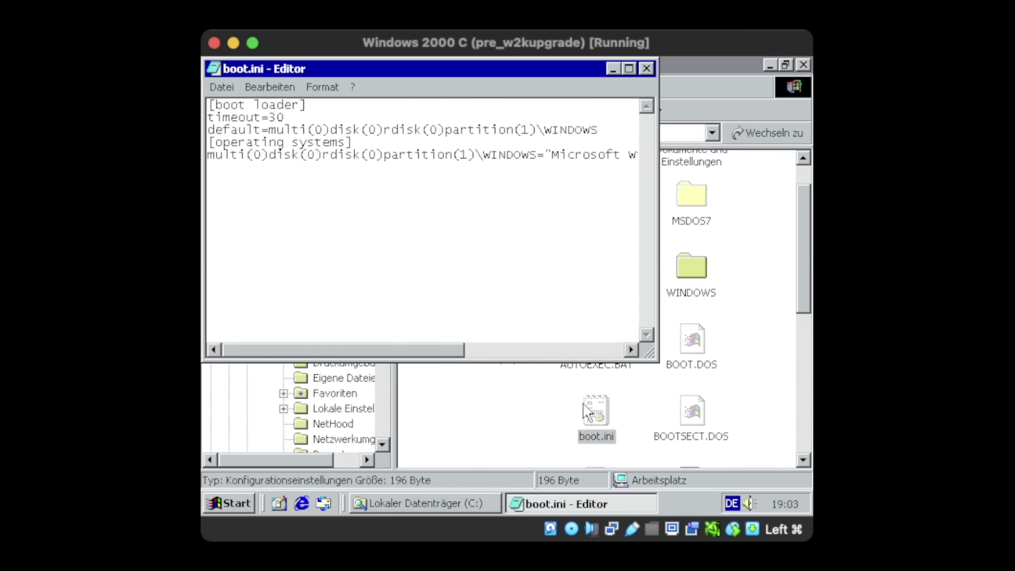
left_click(484, 173)
type("C:\\BOOTSECT.DOS=\"MS-DOS 7\"")
left_click(222, 87)
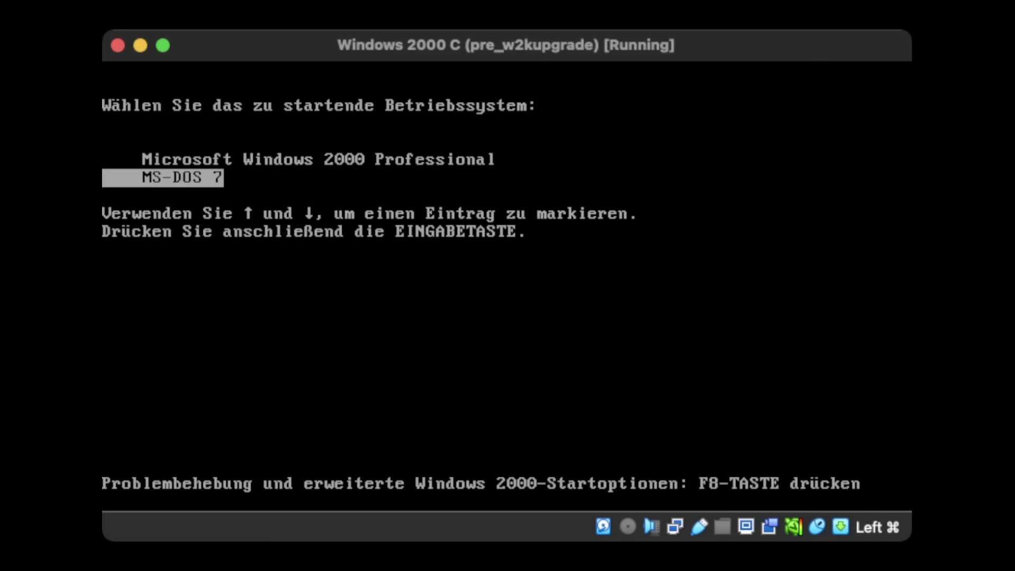
key("Return")
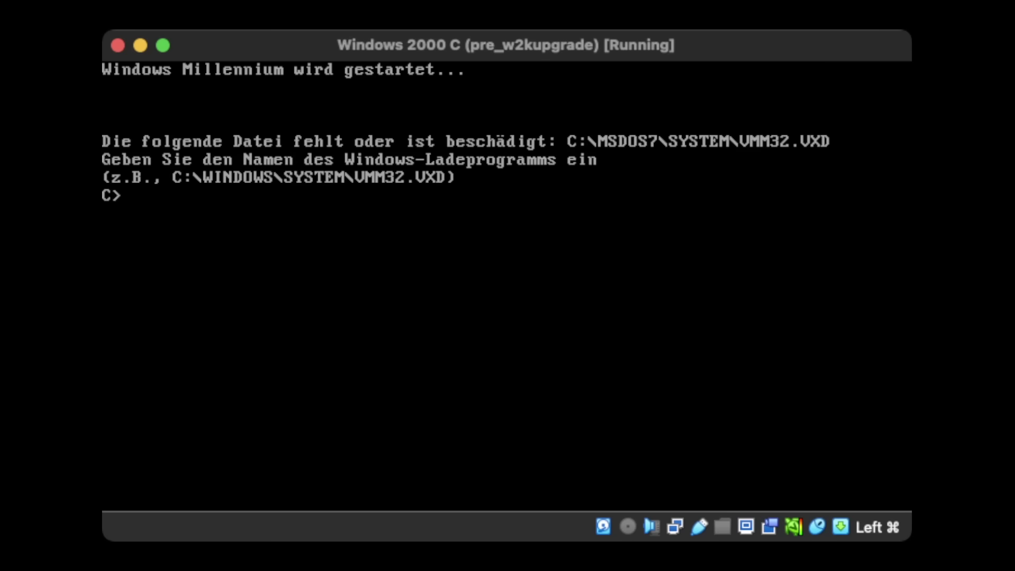
- At the loader prompt try an empty name, ver, ver /r, then \msdos7\command.com
key("Return")
type("ver")
key("Return")
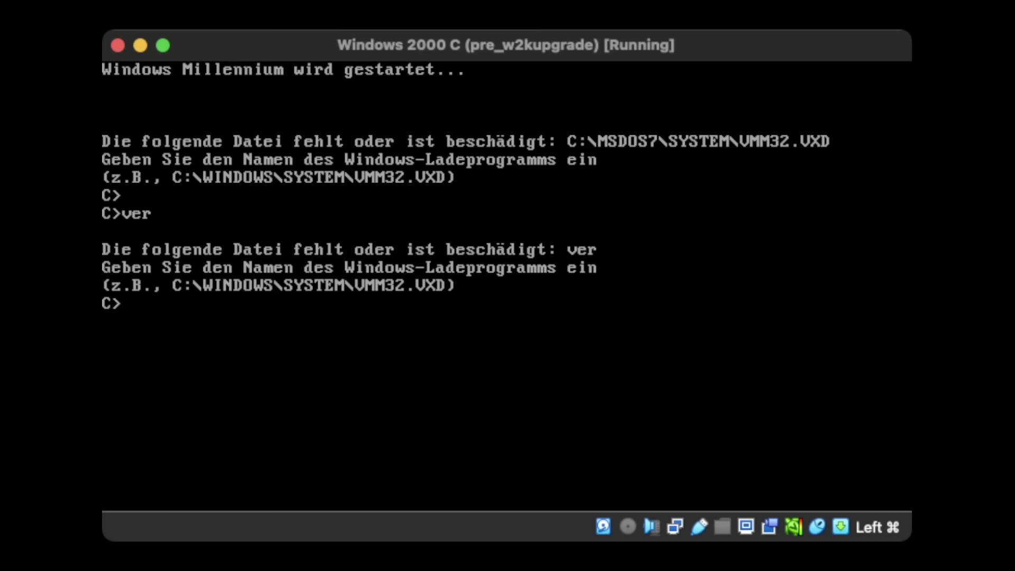
type("ver /r")
key("Return")
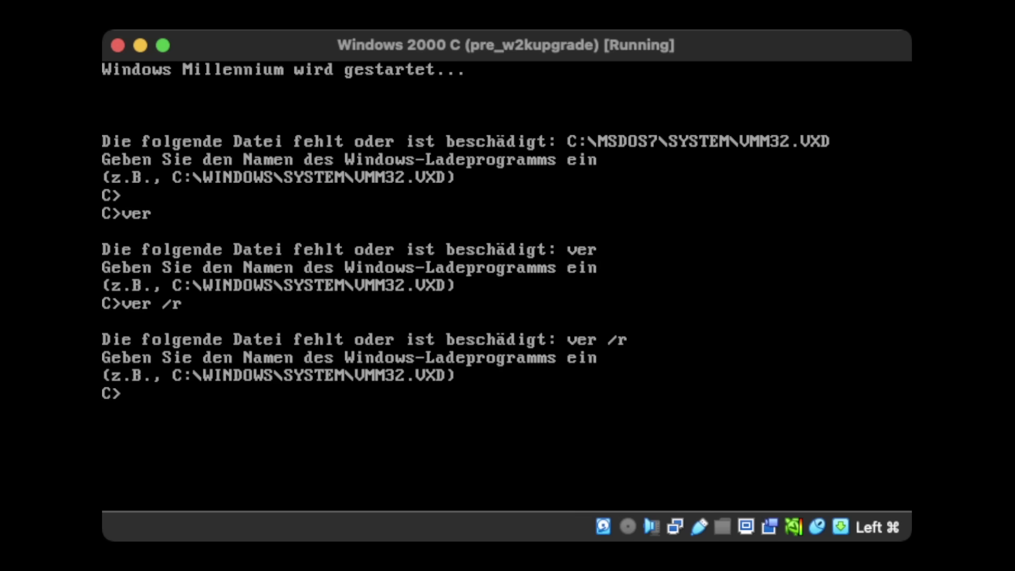
type("\\msdos7\\com")
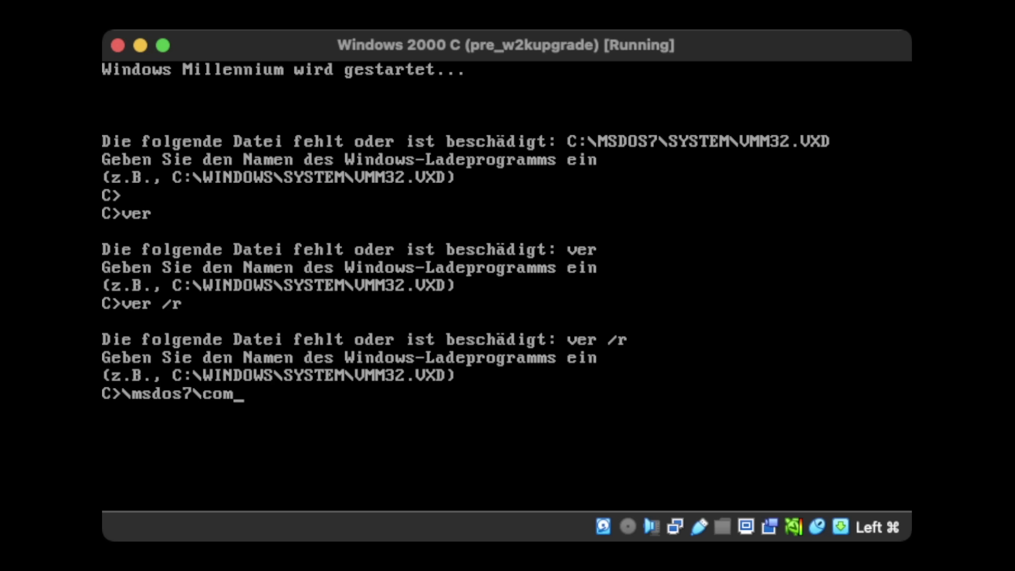
type("mand.com")
key("Return")
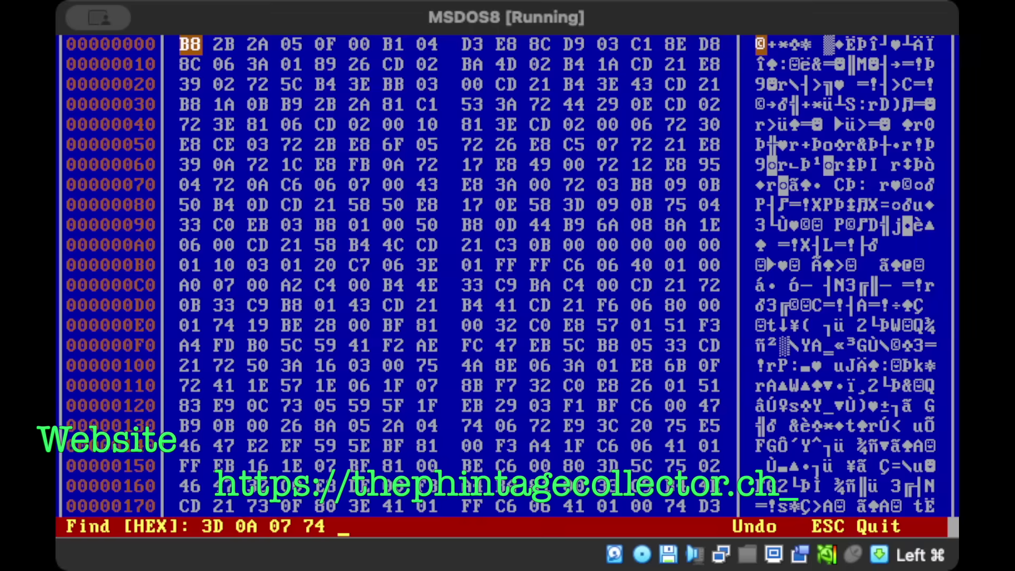
- Jump to offset 0x00000272 in the 19143-byte .com file in the hex editor
key("Return")
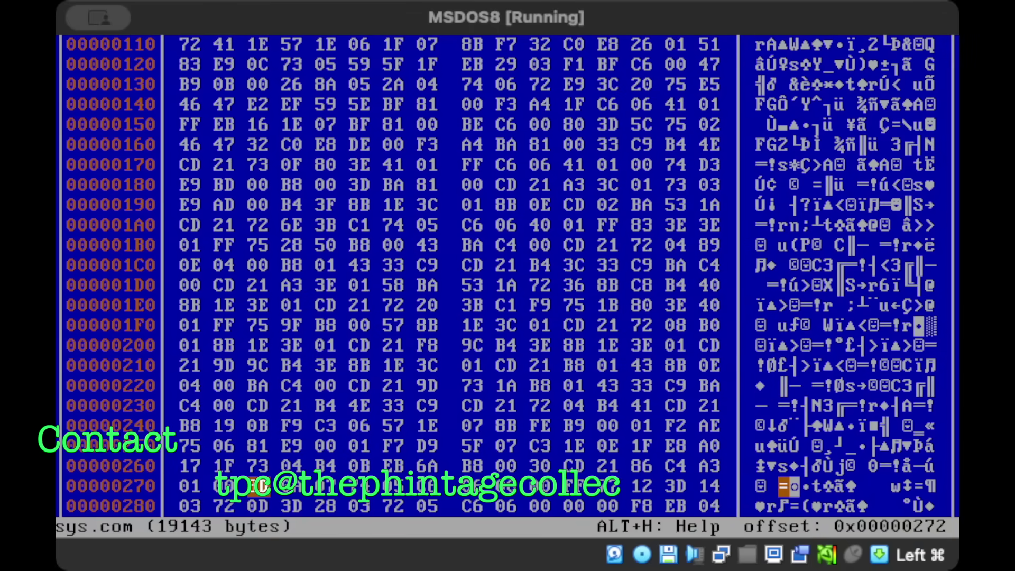